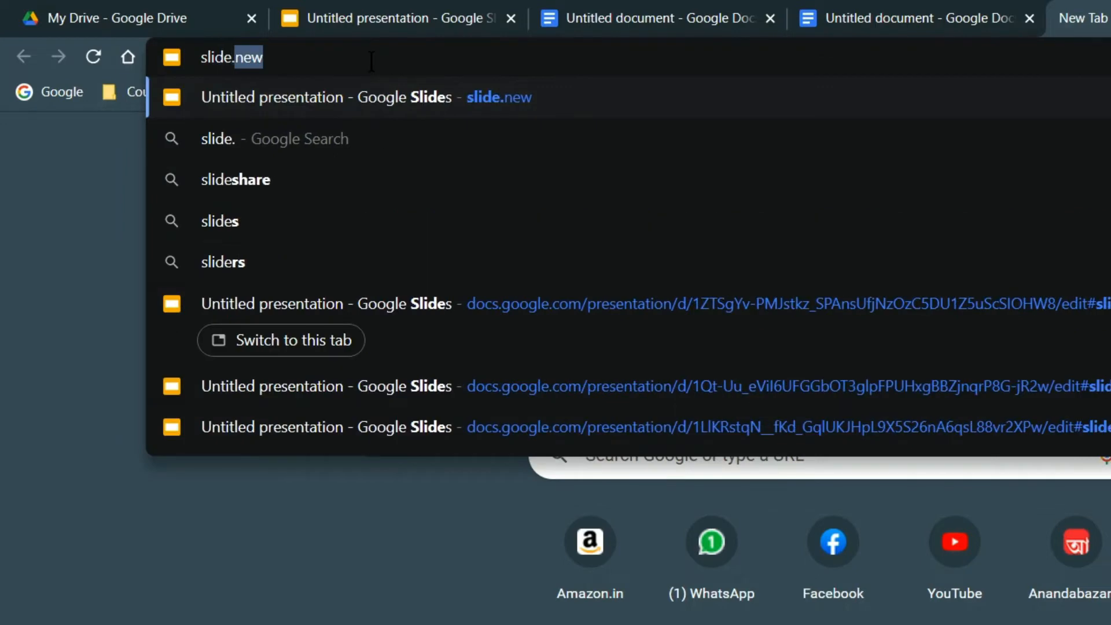
Create new Google Slides presentations through the slide.new and deck.new web addresses.
{"action": "key", "text": "Return"}
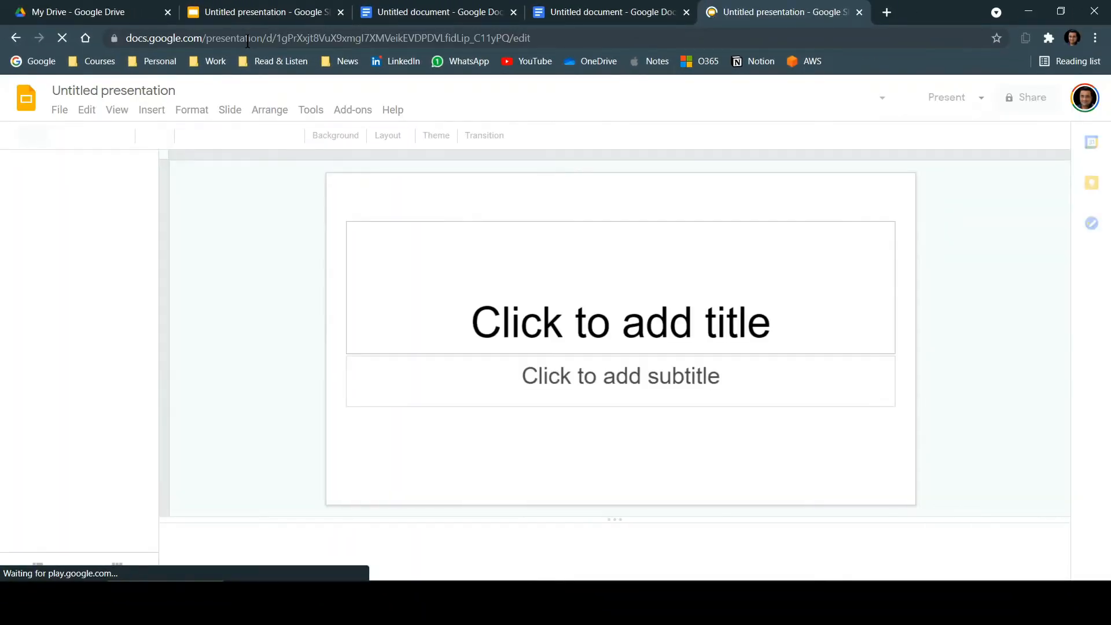
{"action": "left_click", "coordinate": [248, 39]}
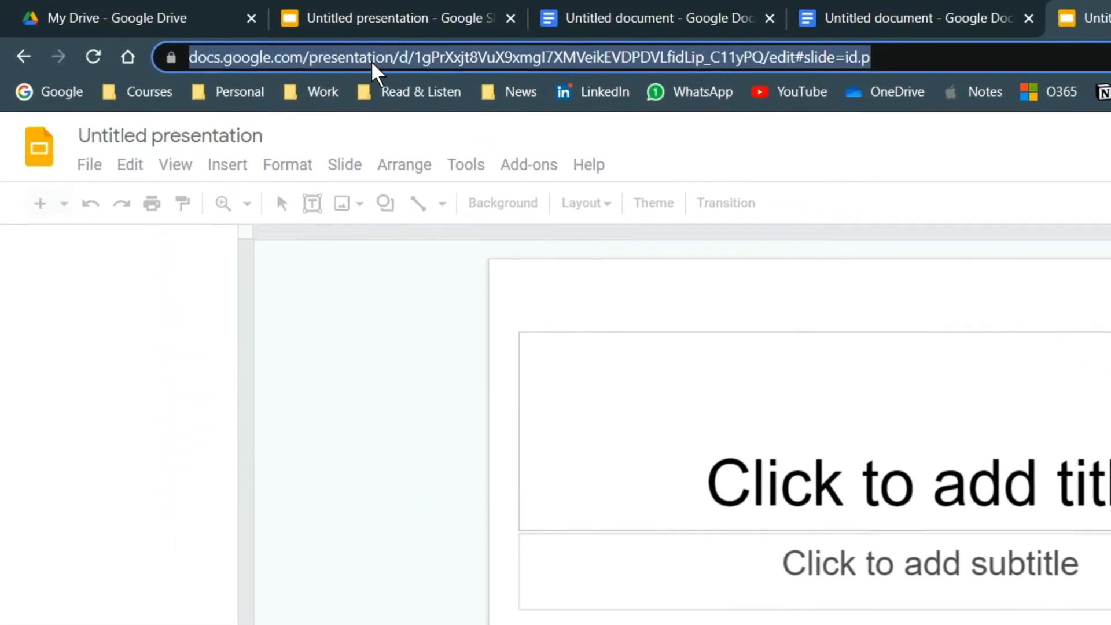
{"action": "type", "text": "deck."}
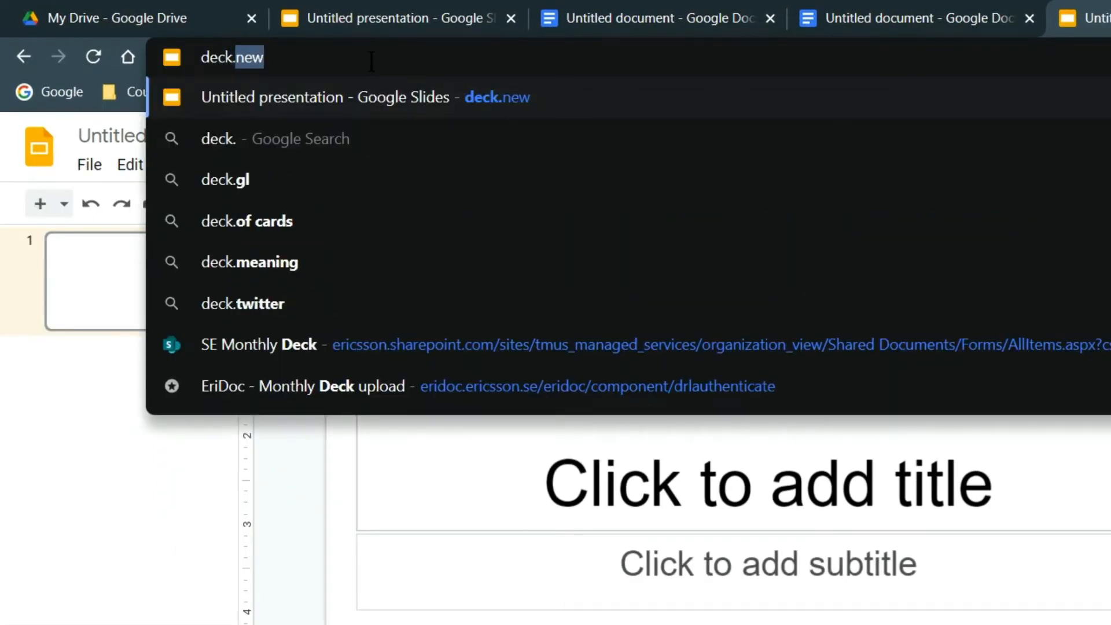
{"action": "type", "text": "new"}
{"action": "key", "text": "Return"}
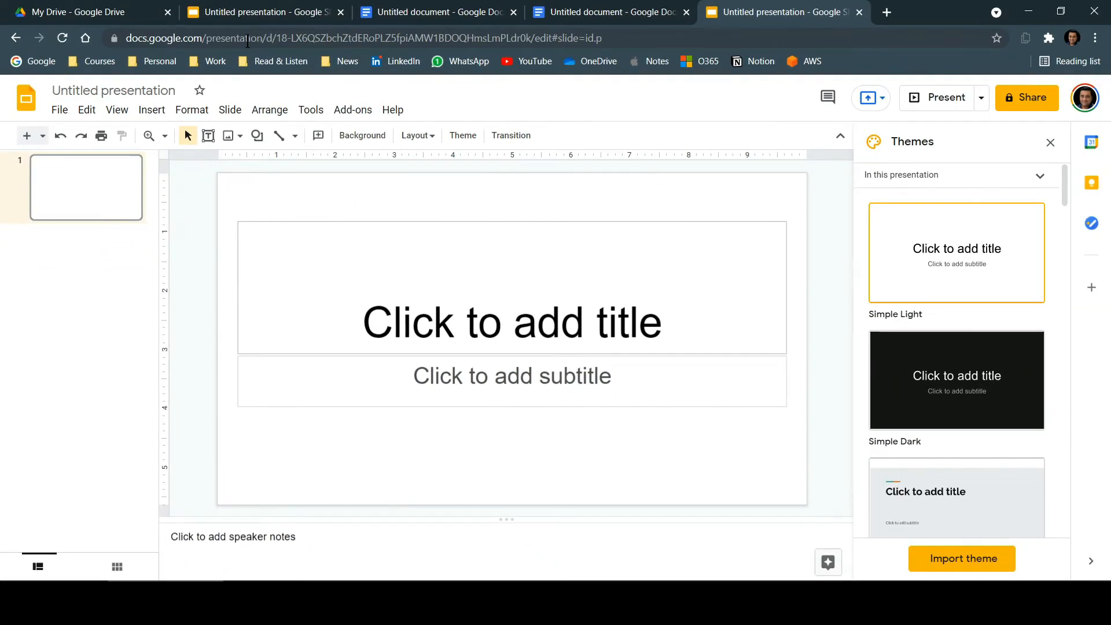
Create a new Google Forms form through the form.new web address.
{"action": "left_click", "coordinate": [247, 40]}
{"action": "type", "text": "form.new"}
{"action": "key", "text": "Return"}
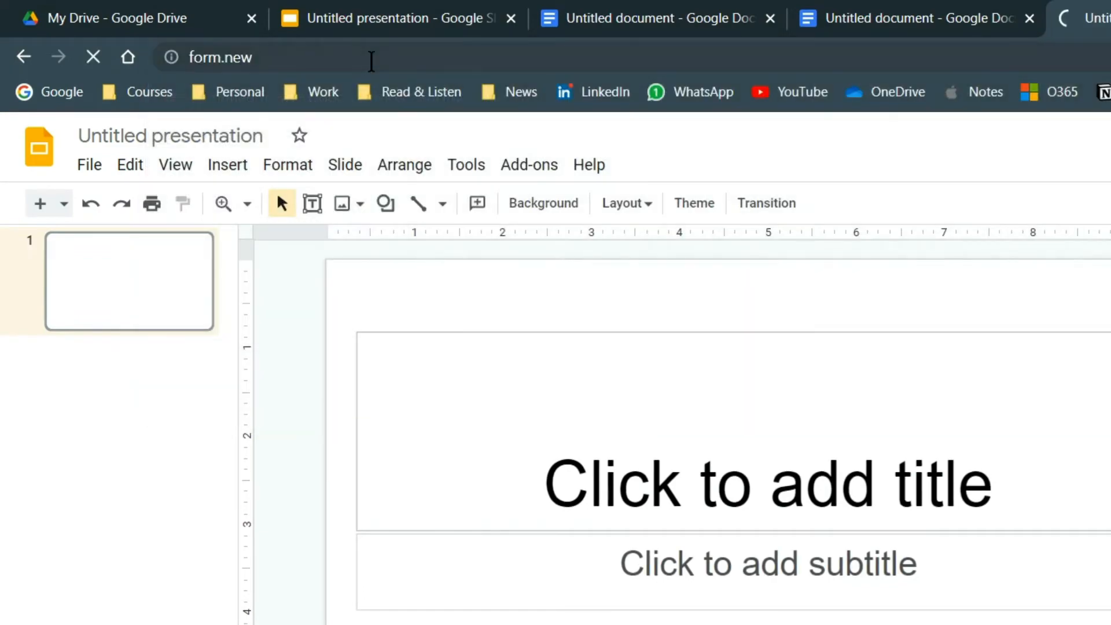
Start a new Google Calendar event through the cal.new web address.
{"action": "left_click", "coordinate": [371, 57]}
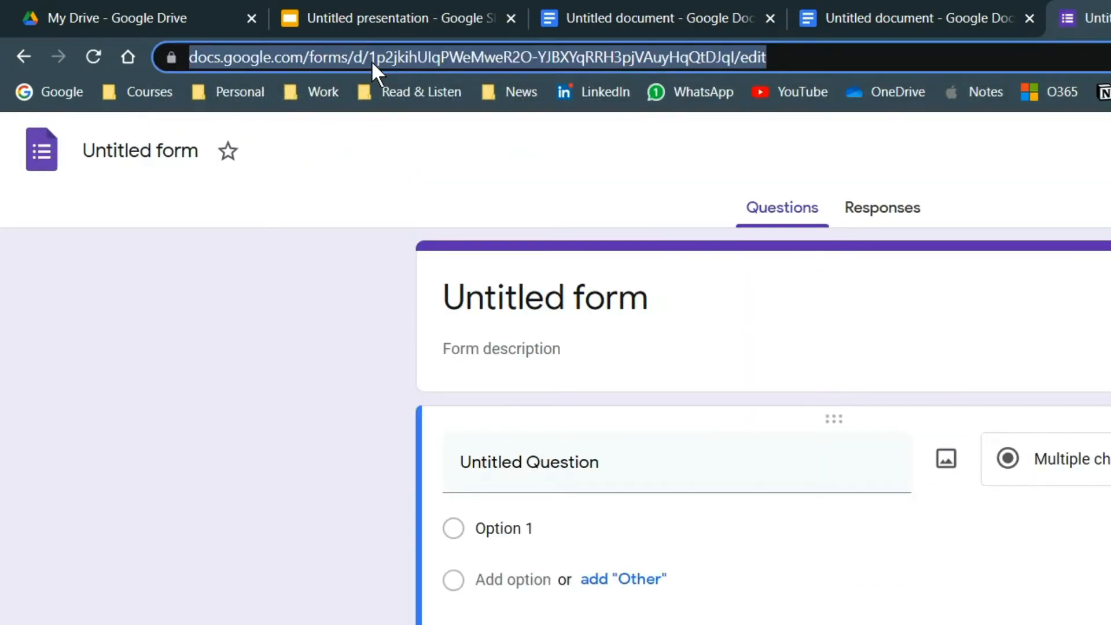
{"action": "type", "text": "cal.n"}
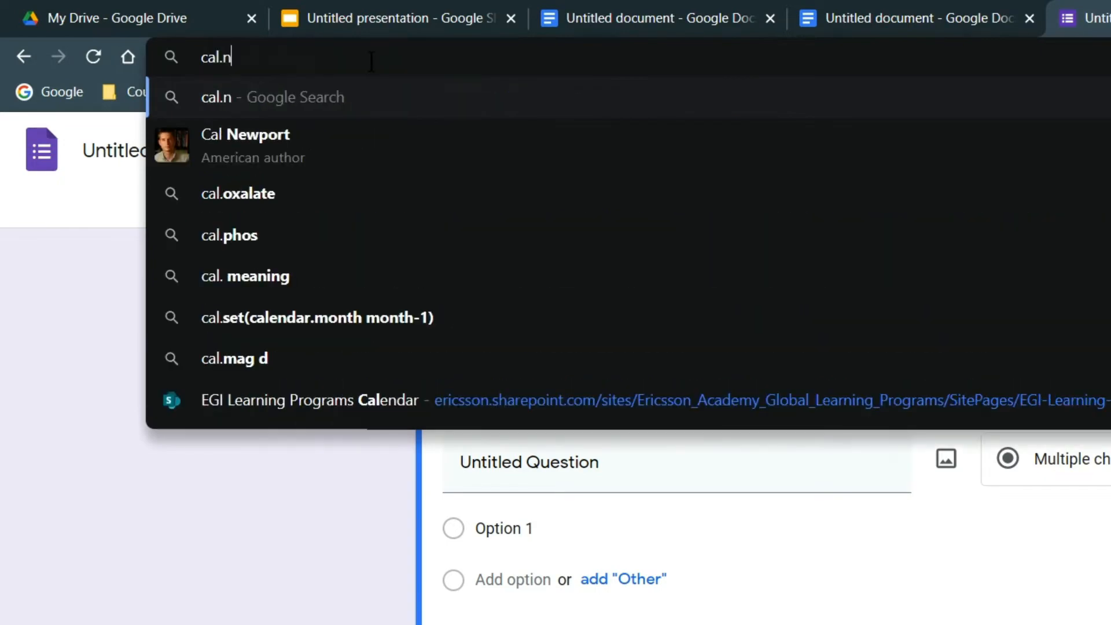
{"action": "type", "text": "ew"}
{"action": "key", "text": "Return"}
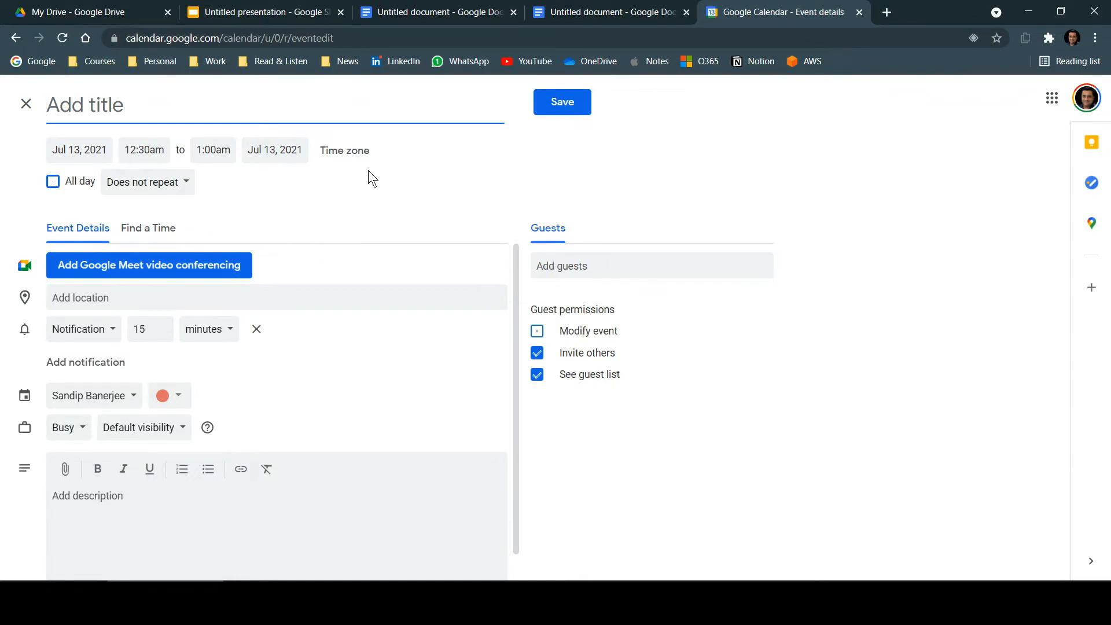
Switch to the first blank Google Docs document and enter "Bengal Tiger" as its first line.
{"action": "left_click", "coordinate": [439, 12]}
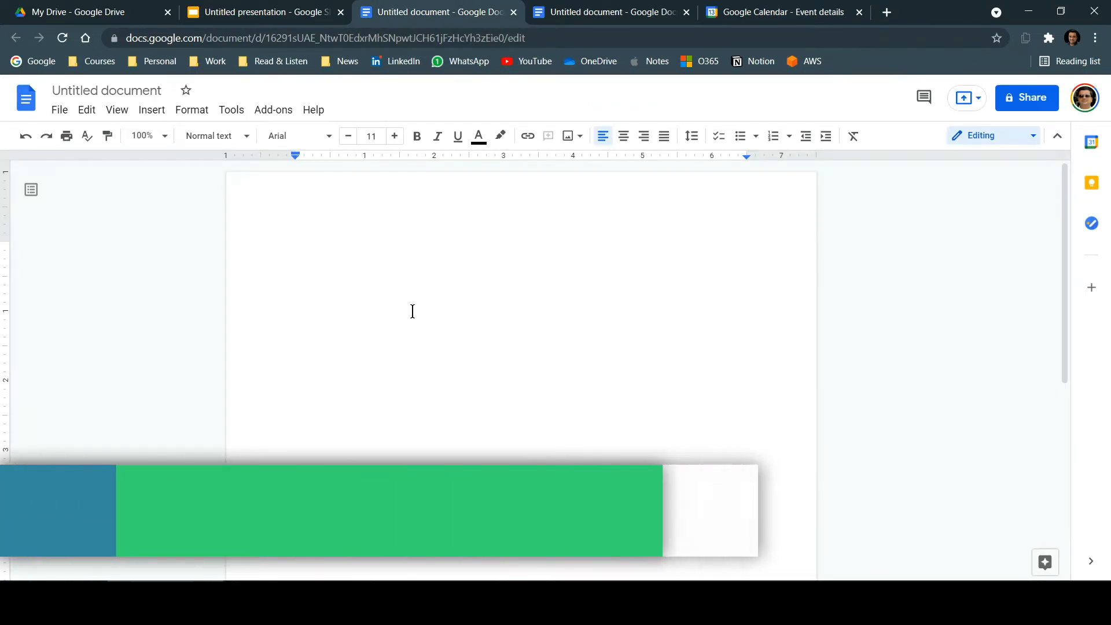
{"action": "type", "text": "Bengal"}
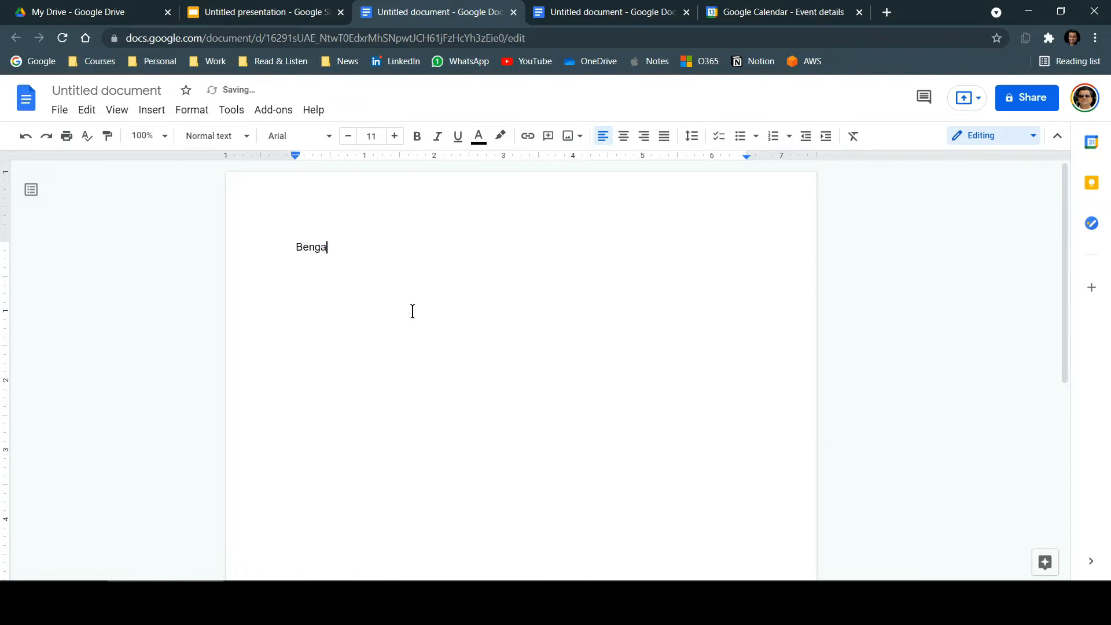
{"action": "type", "text": " Tiger"}
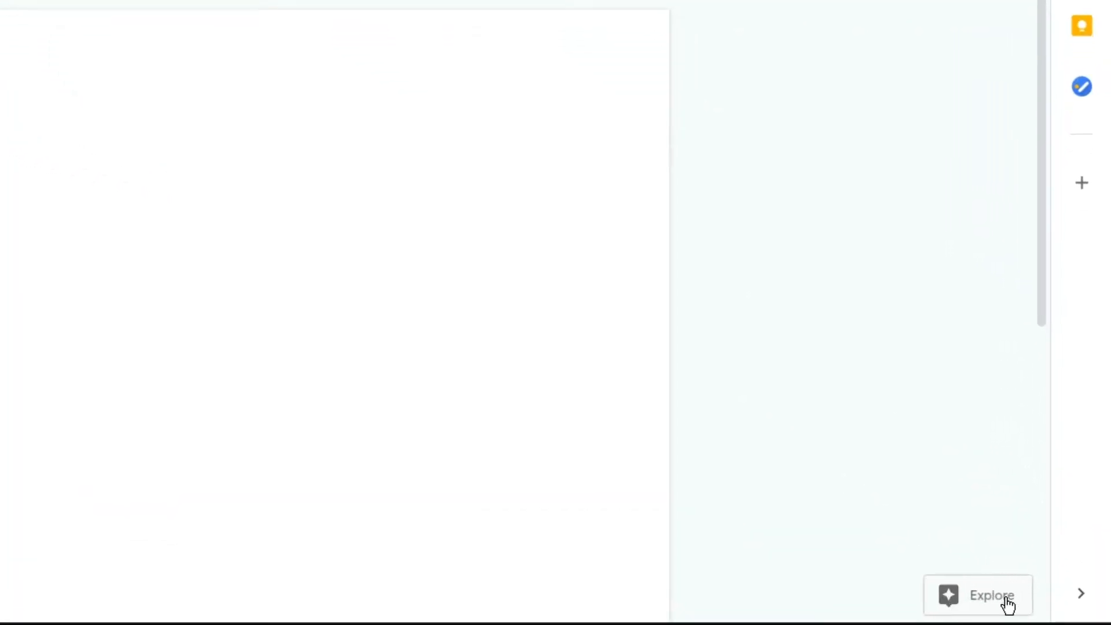
Open Explore for the document and insert the first suggested Bengal tiger image below the heading text.
{"action": "left_click", "coordinate": [1007, 602]}
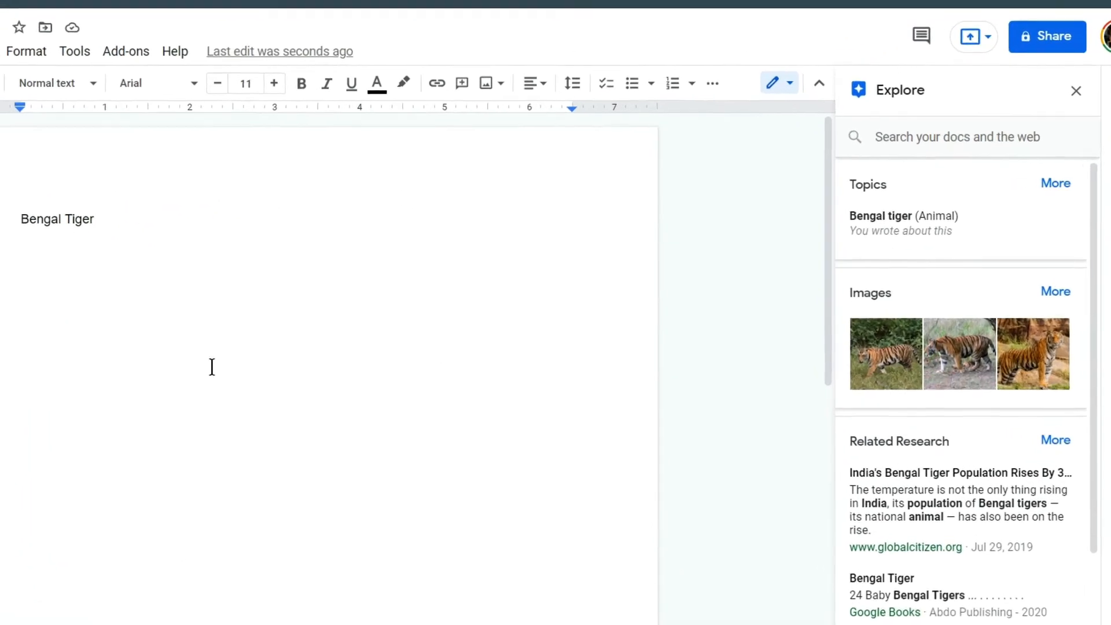
{"action": "scroll", "coordinate": [982, 469], "scroll_direction": "down", "scroll_amount": 2}
{"action": "scroll", "coordinate": [982, 468], "scroll_direction": "up", "scroll_amount": 2}
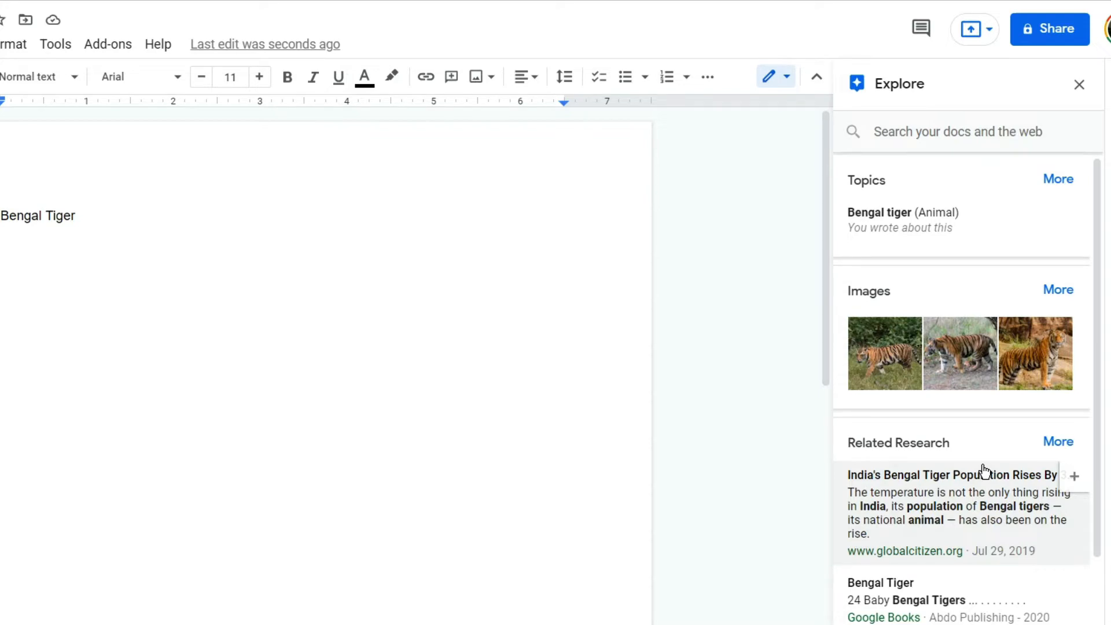
{"action": "left_click", "coordinate": [906, 334]}
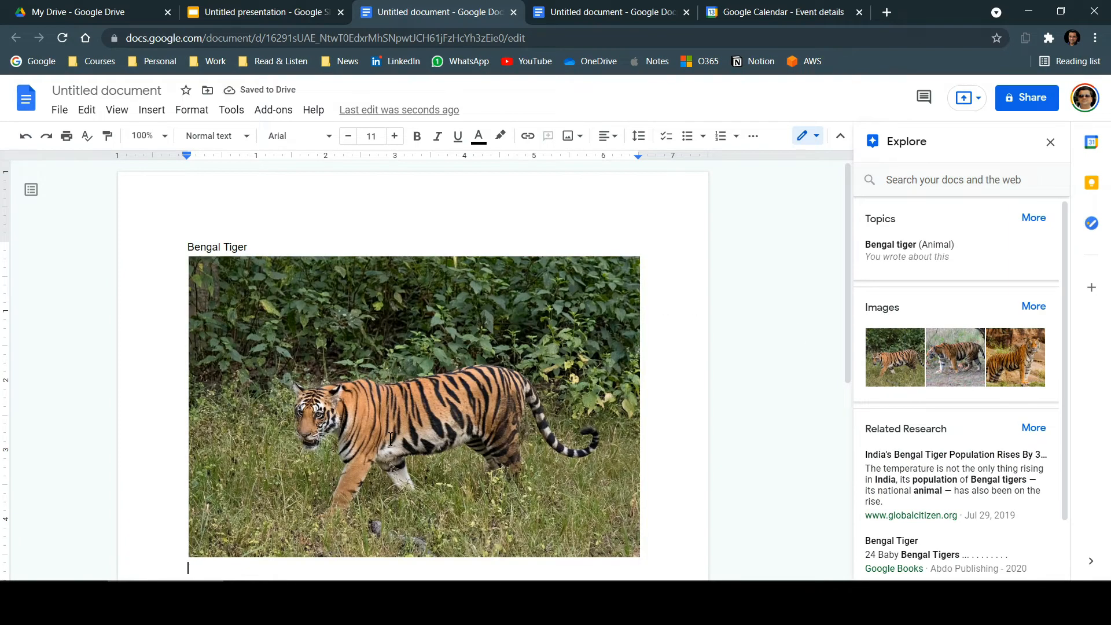
{"action": "scroll", "coordinate": [914, 391], "scroll_direction": "down", "scroll_amount": 1}
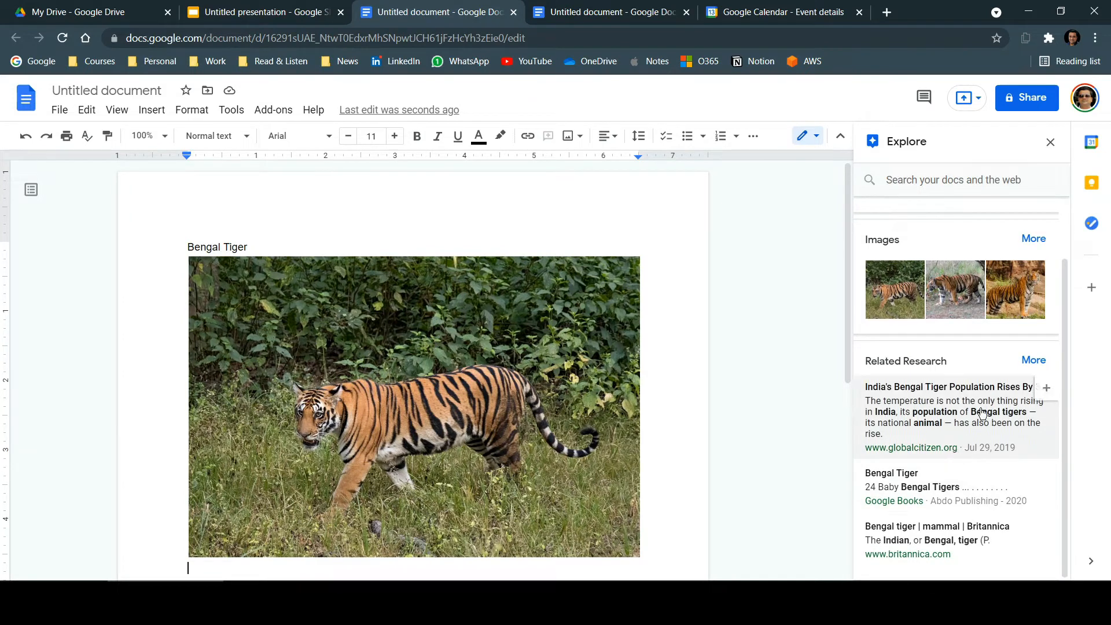
{"action": "scroll", "coordinate": [986, 389], "scroll_direction": "up", "scroll_amount": 1}
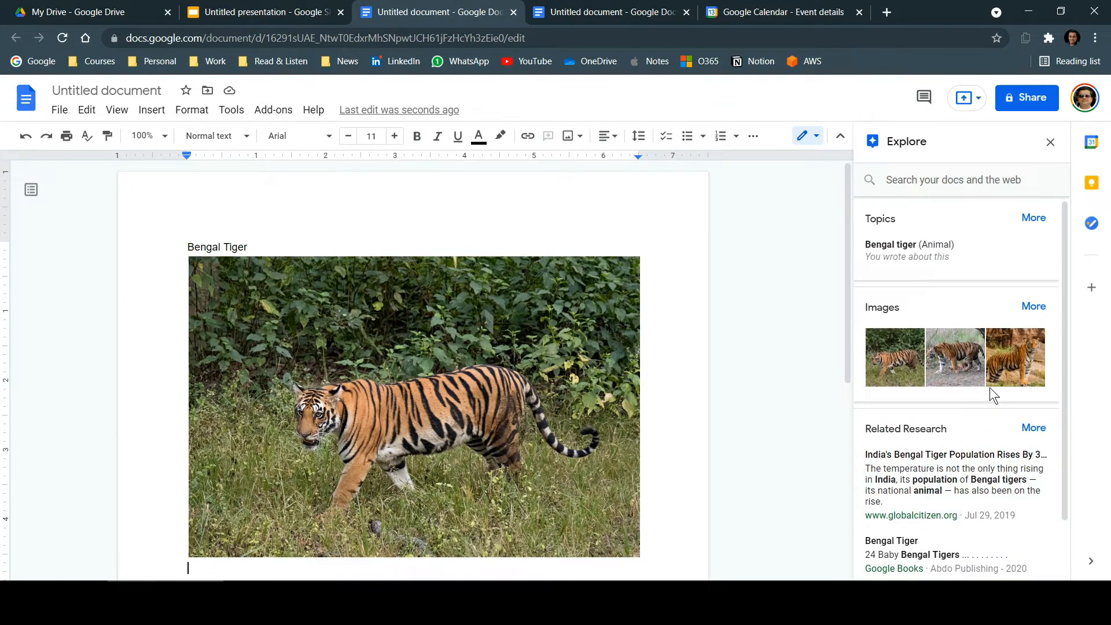
{"action": "mouse_move", "coordinate": [990, 383]}
Use voice typing to dictate "If you found this video helpful don't forget to hit the like button and subscribe to my channel" below the picture.
{"action": "scroll", "coordinate": [660, 536], "scroll_direction": "down", "scroll_amount": 1}
{"action": "scroll", "coordinate": [626, 519], "scroll_direction": "down", "scroll_amount": 5}
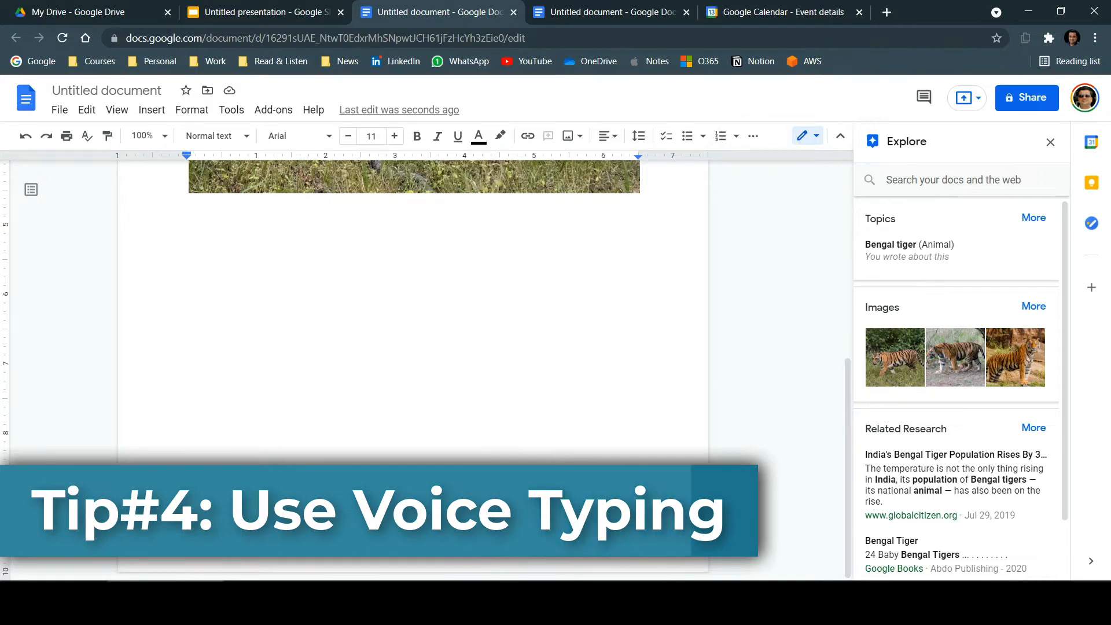
{"action": "key", "text": "Return"}
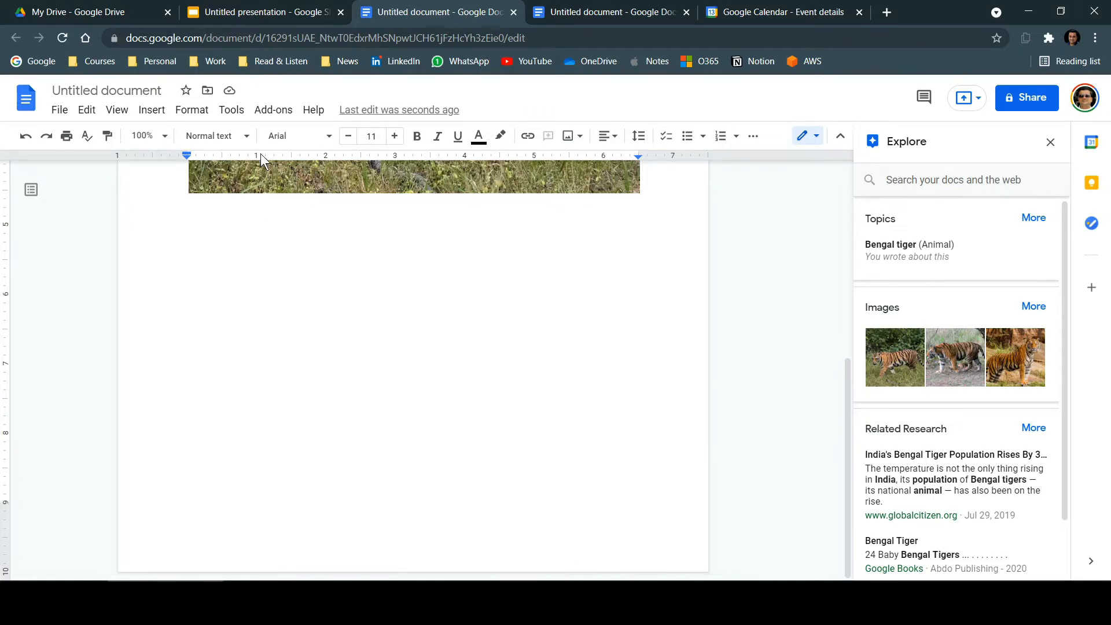
{"action": "left_click", "coordinate": [231, 110]}
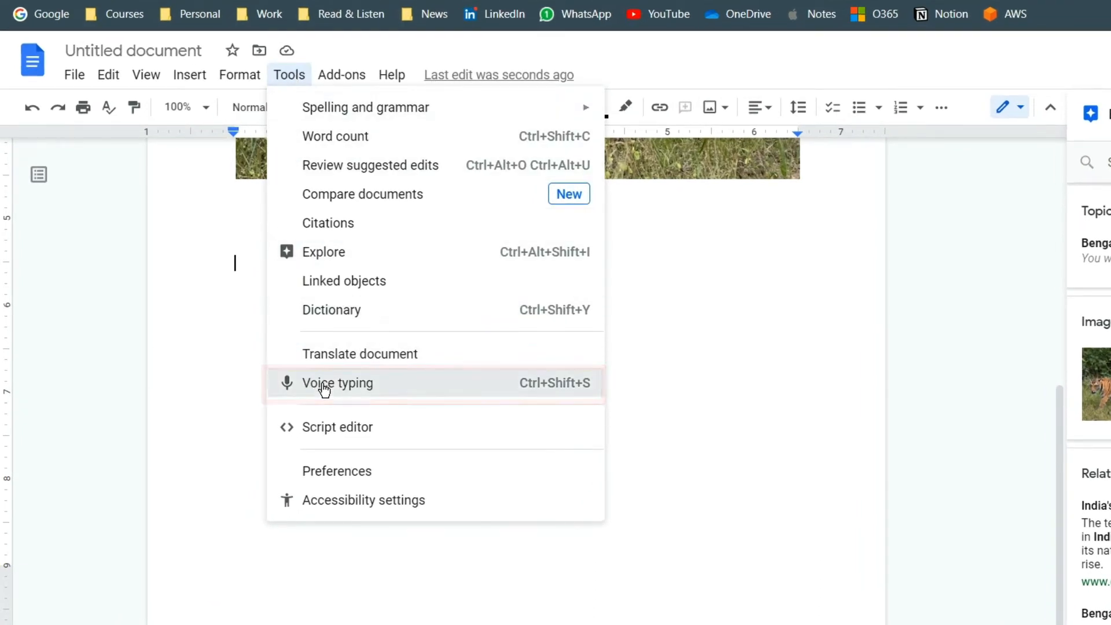
{"action": "left_click", "coordinate": [324, 385]}
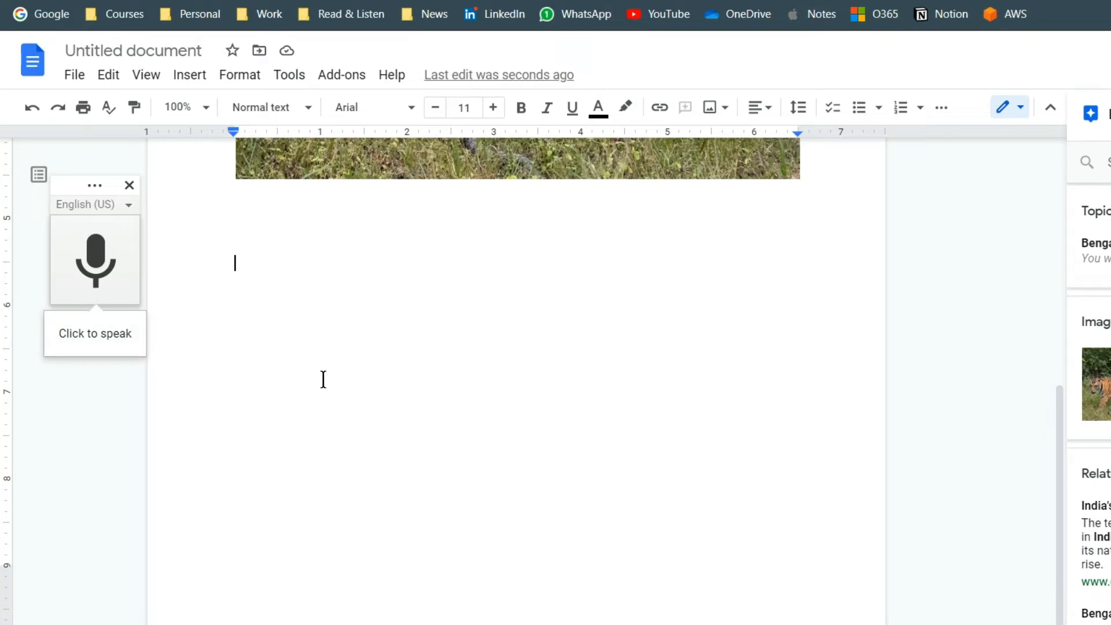
{"action": "left_click_drag", "start_coordinate": [70, 182], "coordinate": [918, 242]}
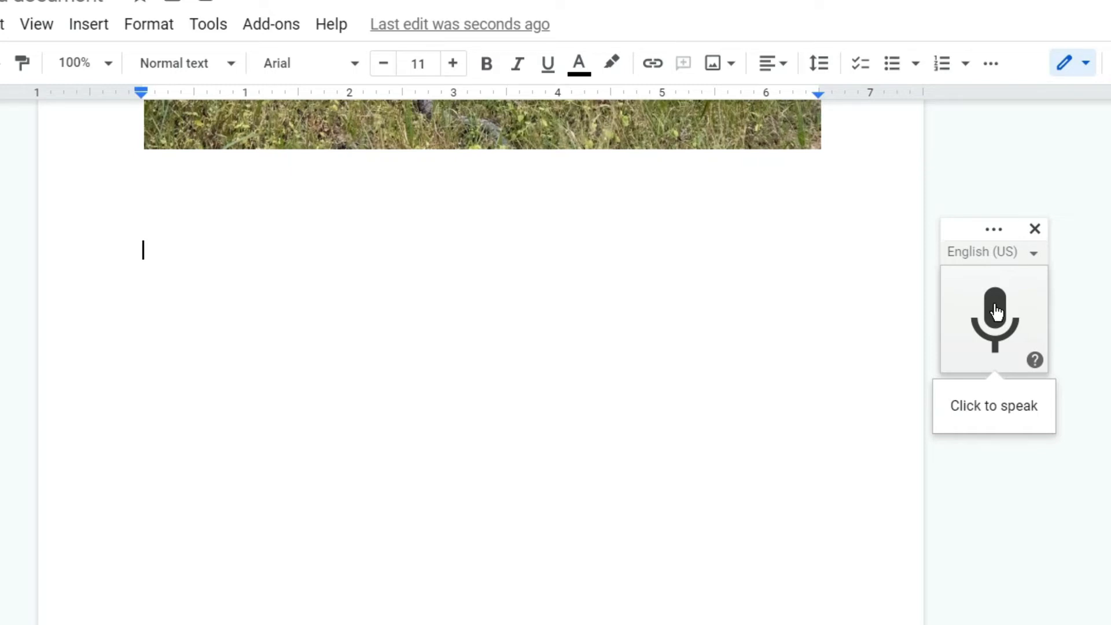
{"action": "left_click", "coordinate": [995, 312]}
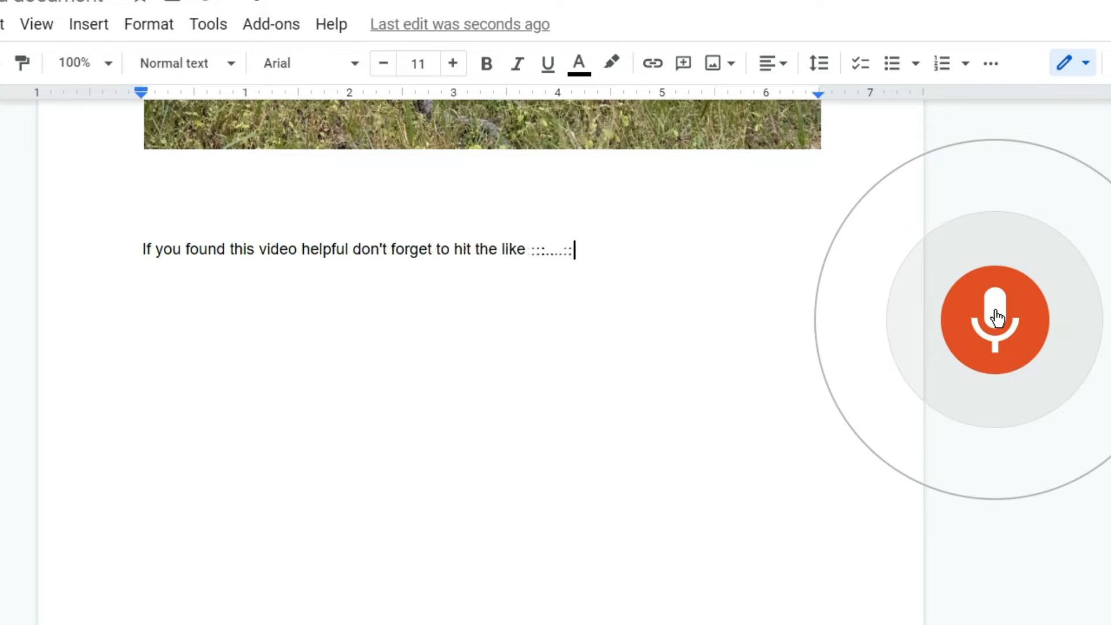
{"action": "left_click", "coordinate": [995, 317]}
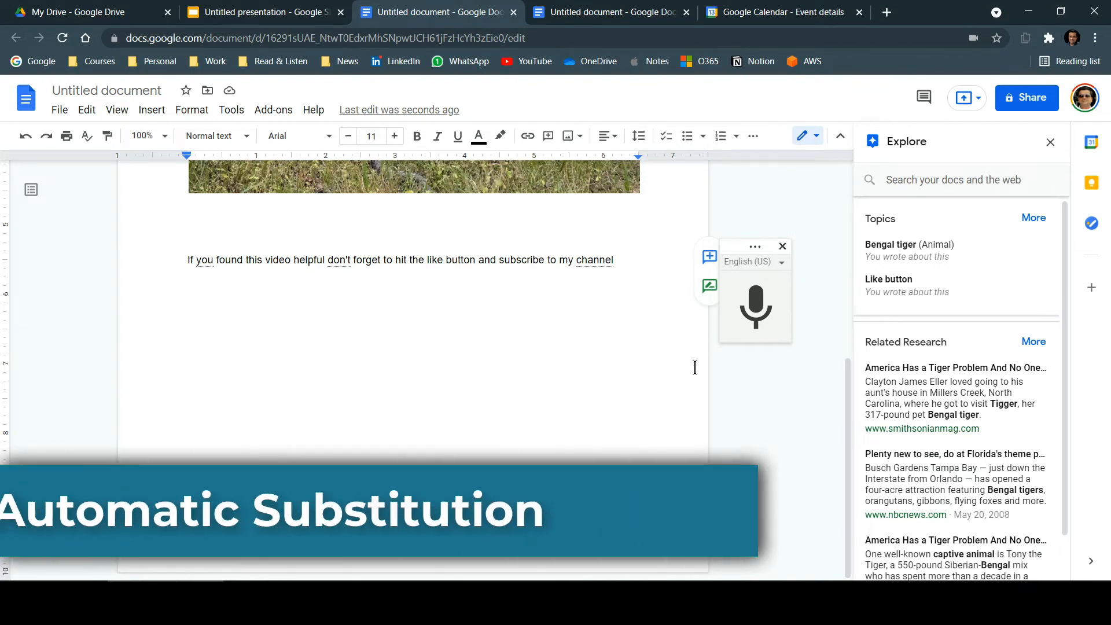
Add an automatic substitution that replaces "Teh" with "The" and save the preferences.
{"action": "left_click", "coordinate": [226, 111]}
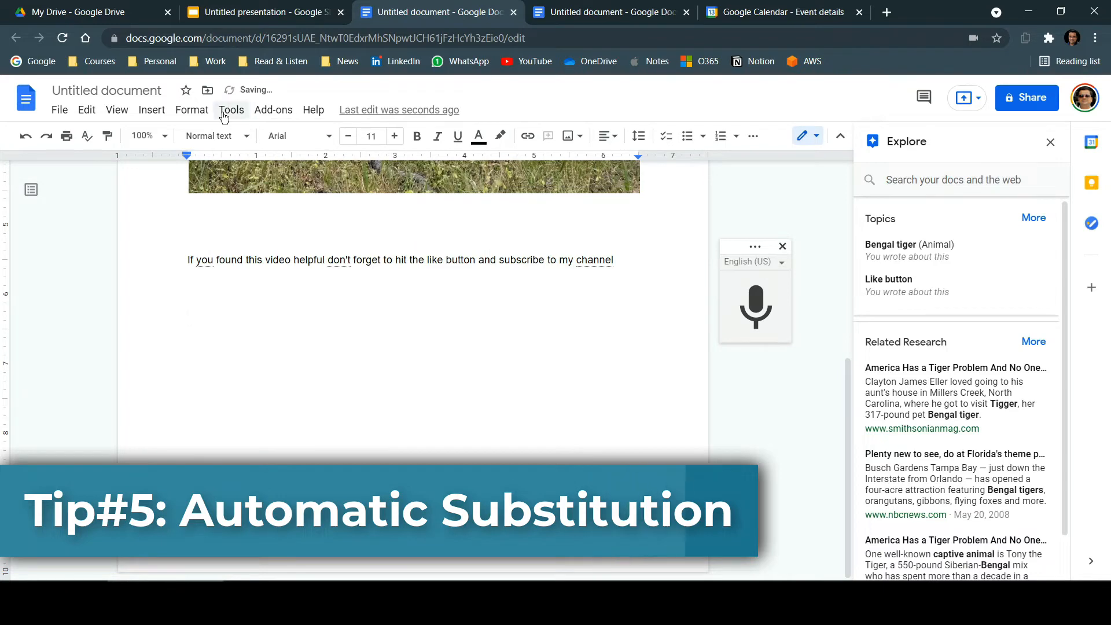
{"action": "left_click", "coordinate": [228, 115]}
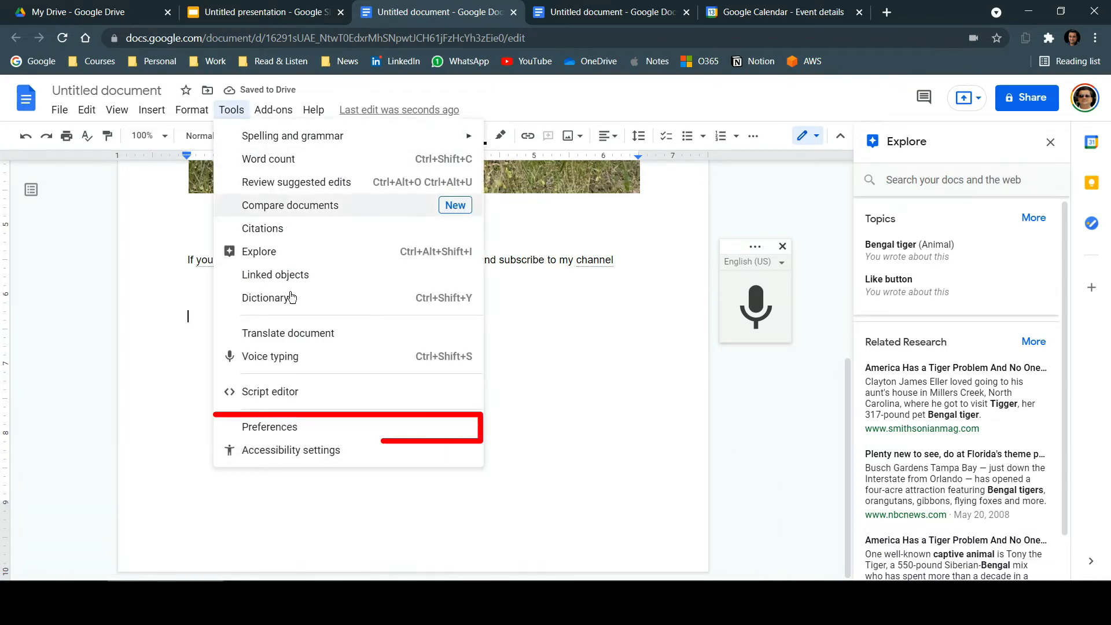
{"action": "left_click", "coordinate": [284, 427]}
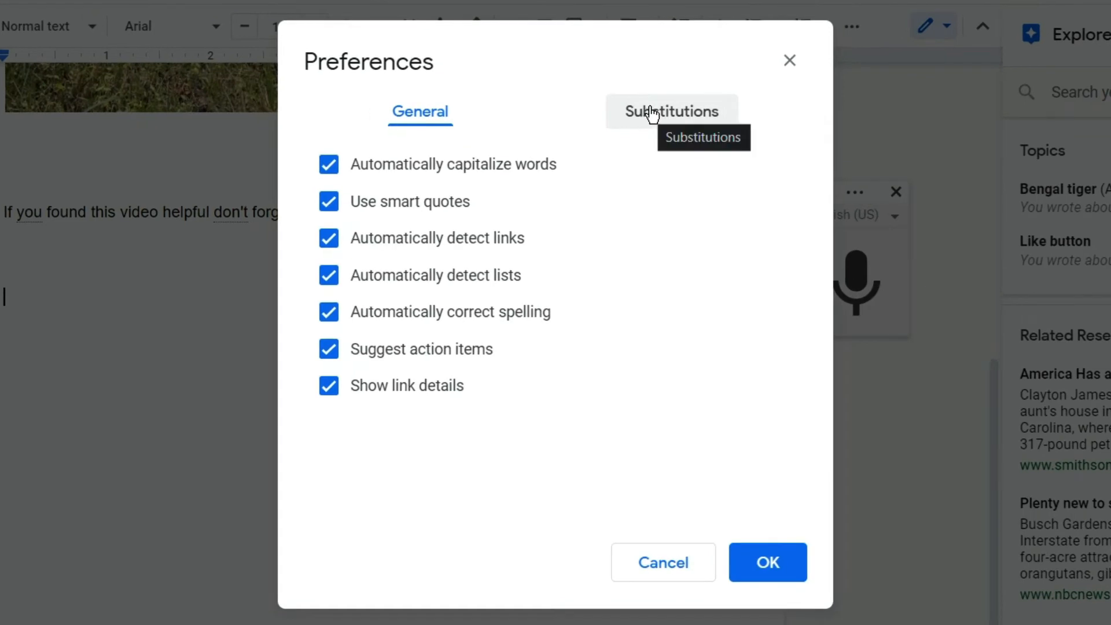
{"action": "left_click", "coordinate": [684, 122]}
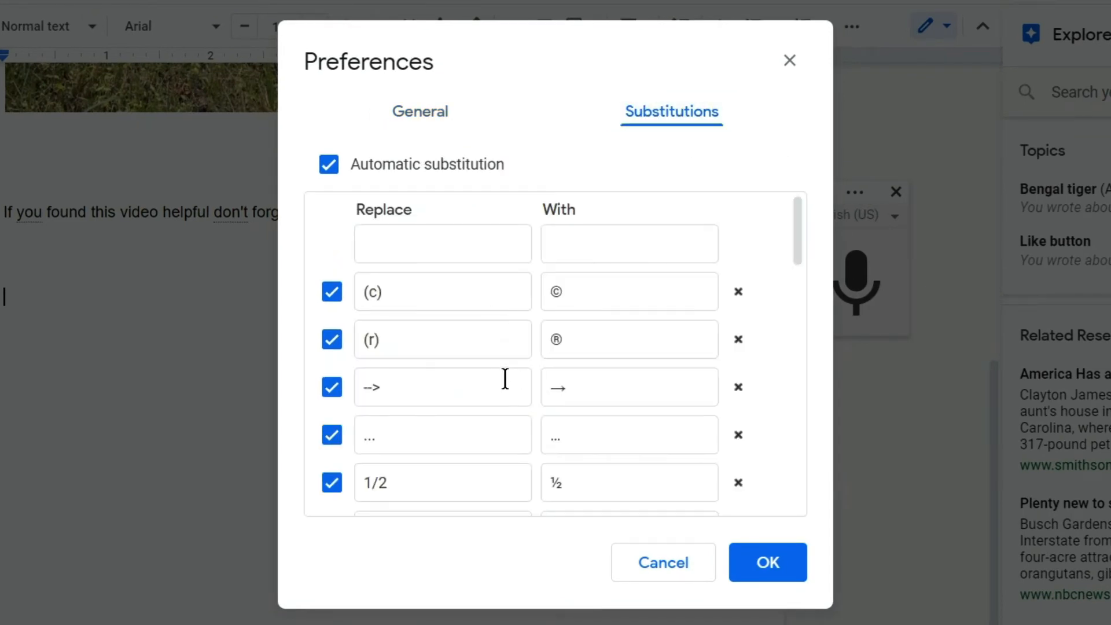
{"action": "scroll", "coordinate": [505, 381], "scroll_direction": "down", "scroll_amount": 5}
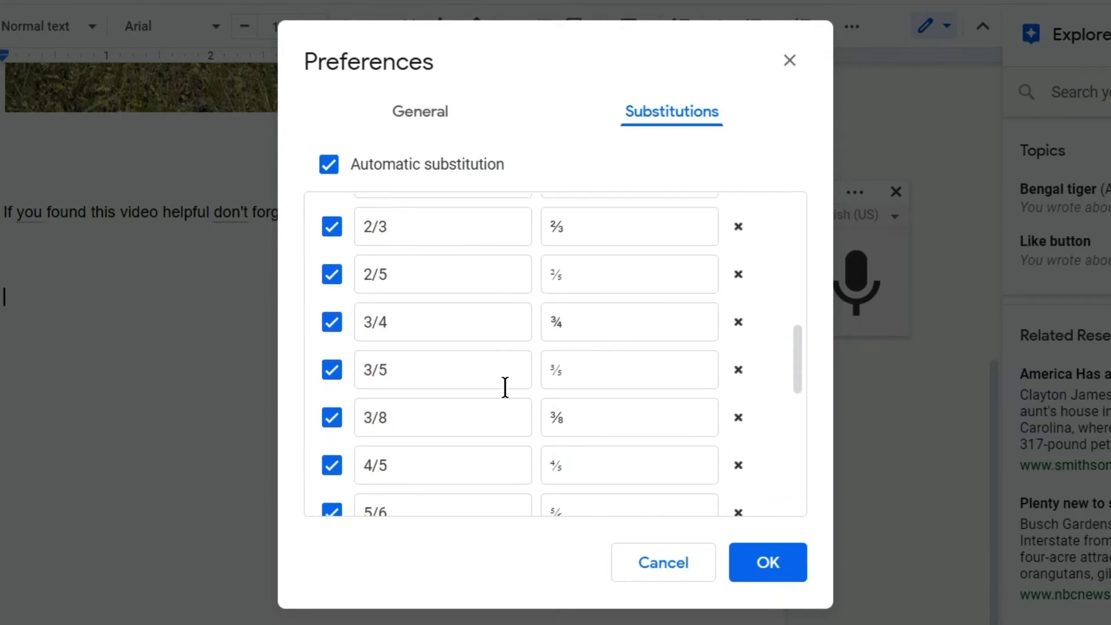
{"action": "scroll", "coordinate": [504, 384], "scroll_direction": "up", "scroll_amount": 5}
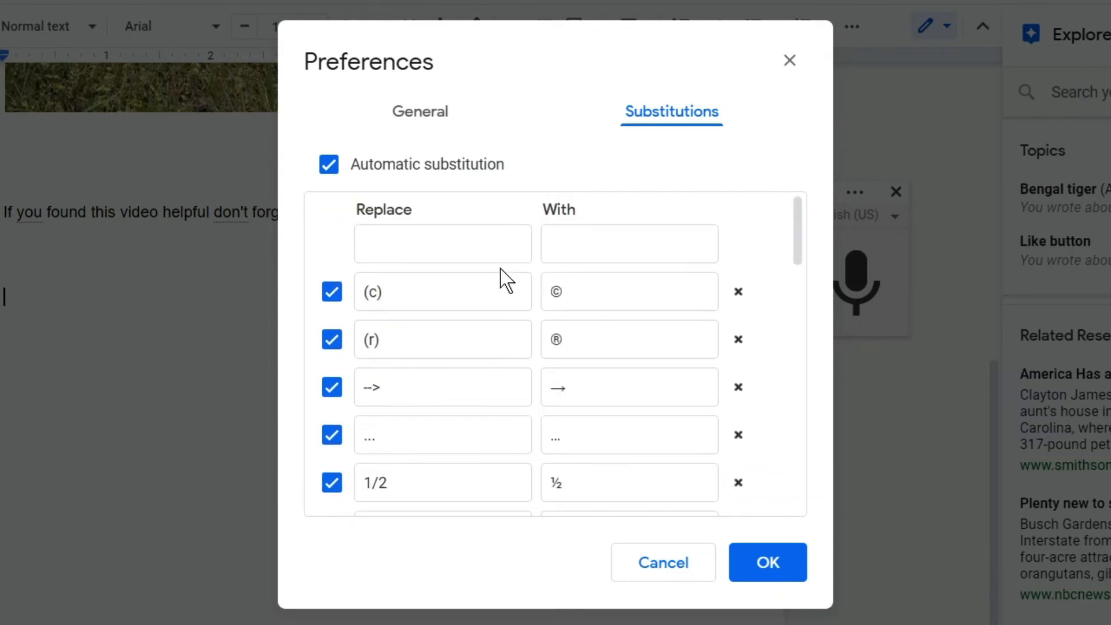
{"action": "left_click", "coordinate": [449, 253]}
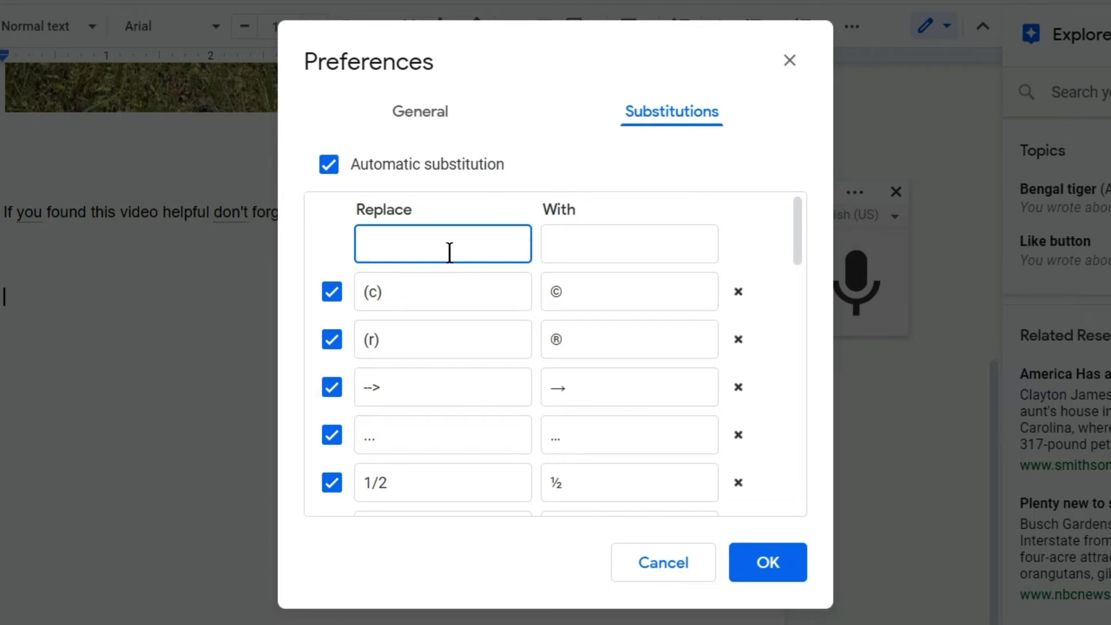
{"action": "type", "text": "Teh"}
{"action": "key", "text": "Tab"}
{"action": "left_click", "coordinate": [449, 253]}
{"action": "left_click", "coordinate": [582, 252]}
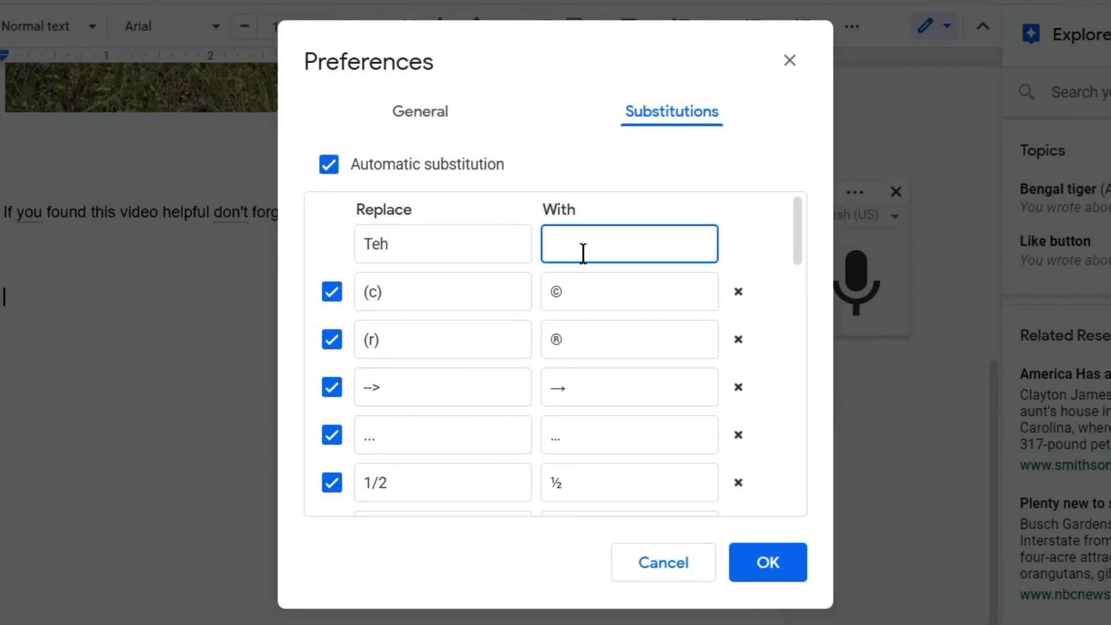
{"action": "type", "text": "The"}
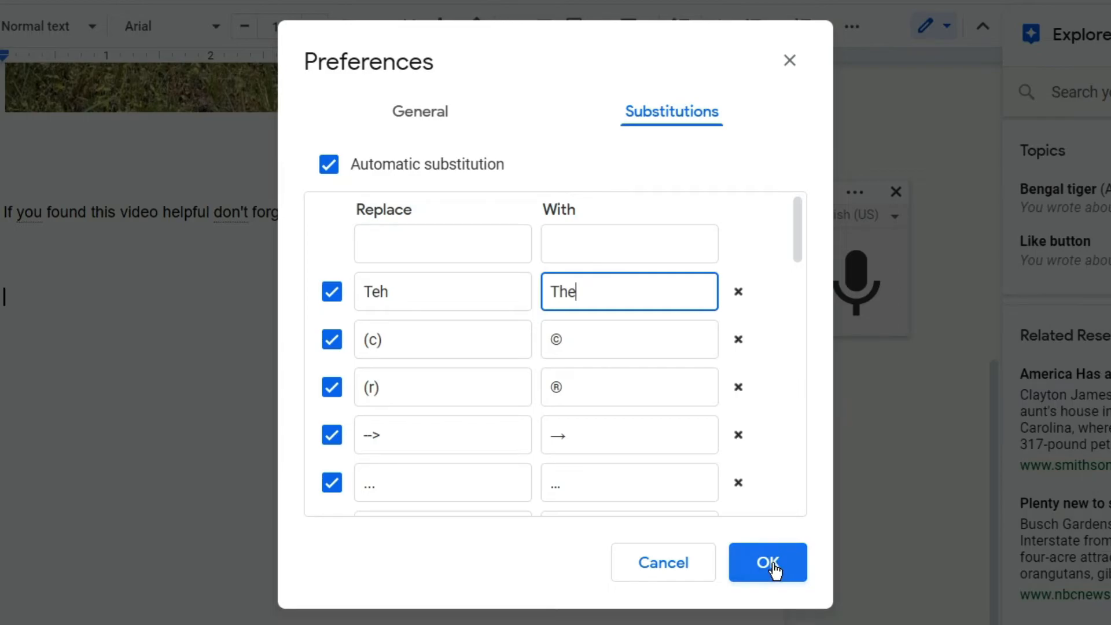
{"action": "left_click", "coordinate": [770, 564]}
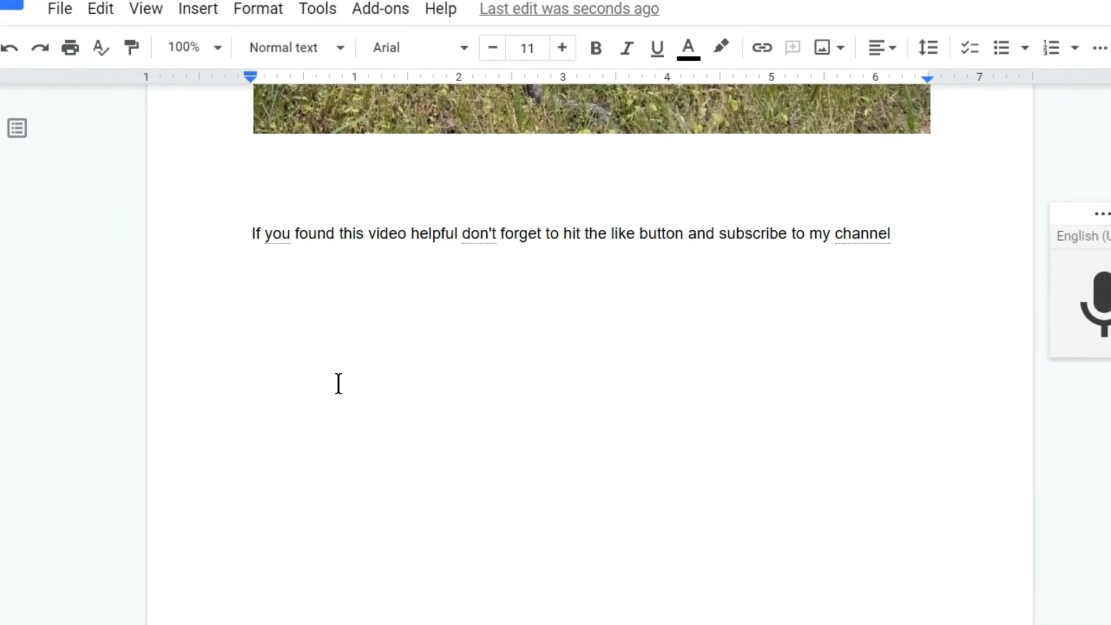
Enter "Teh" followed by a space below the dictated sentence to test the substitution.
{"action": "type", "text": "Te"}
{"action": "type", "text": "he"}
Review the list of automatic substitutions in the document preferences and close the preferences with OK.
{"action": "left_click", "coordinate": [318, 8]}
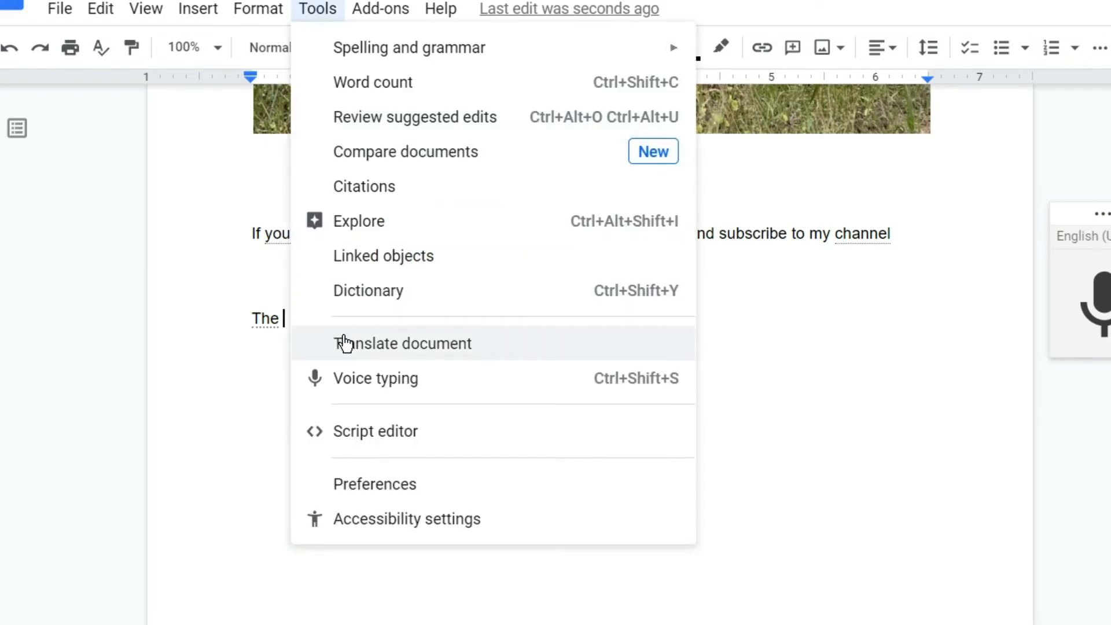
{"action": "left_click", "coordinate": [350, 491]}
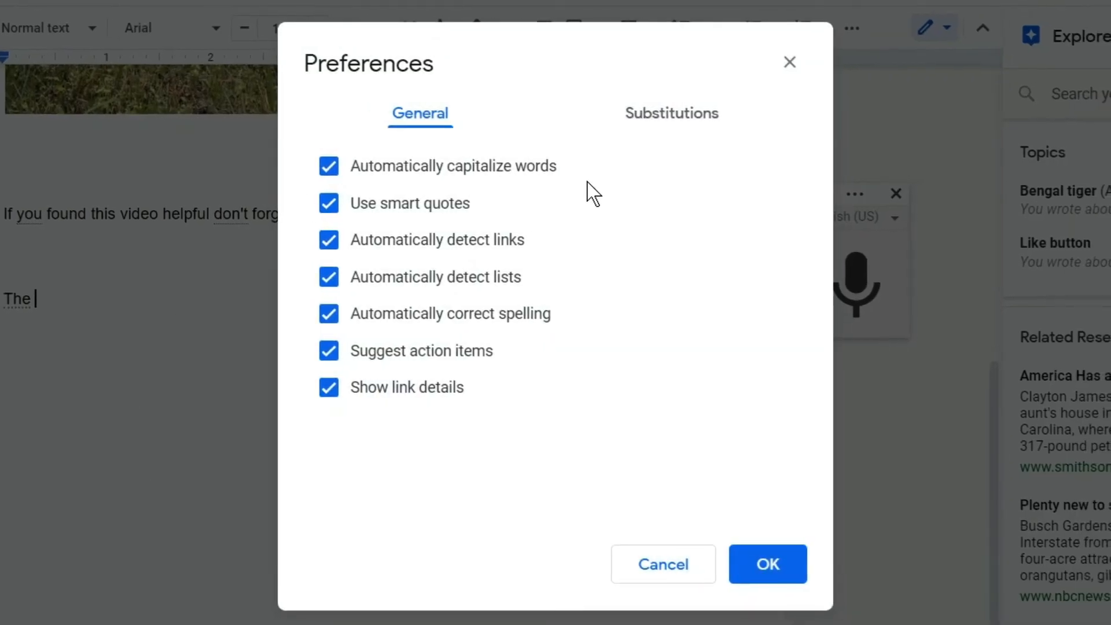
{"action": "left_click", "coordinate": [653, 132]}
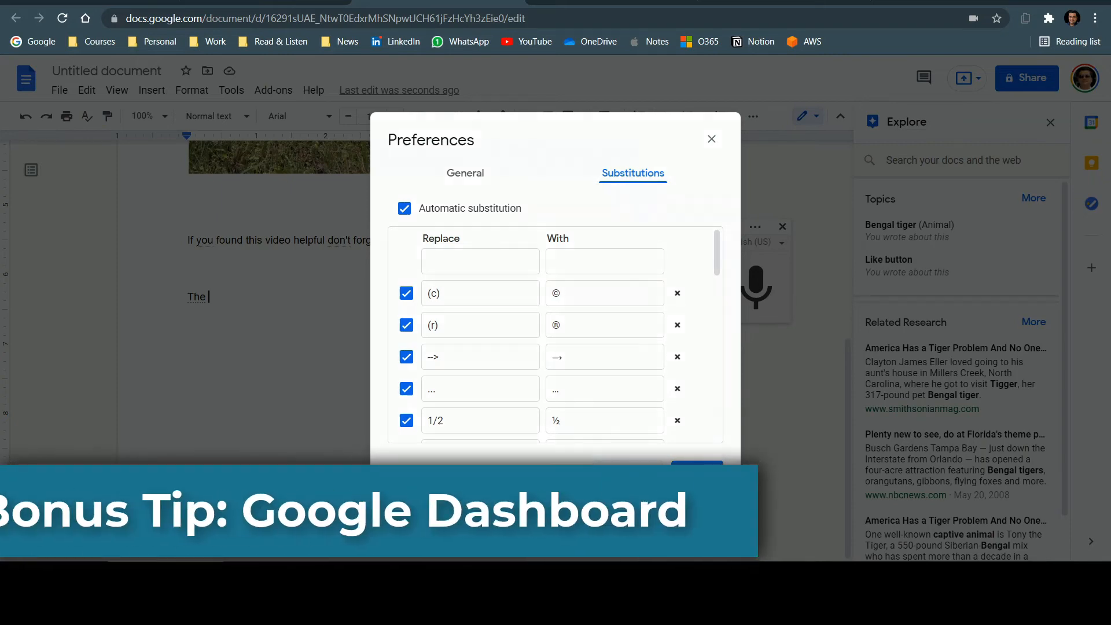
{"action": "left_click", "coordinate": [696, 473]}
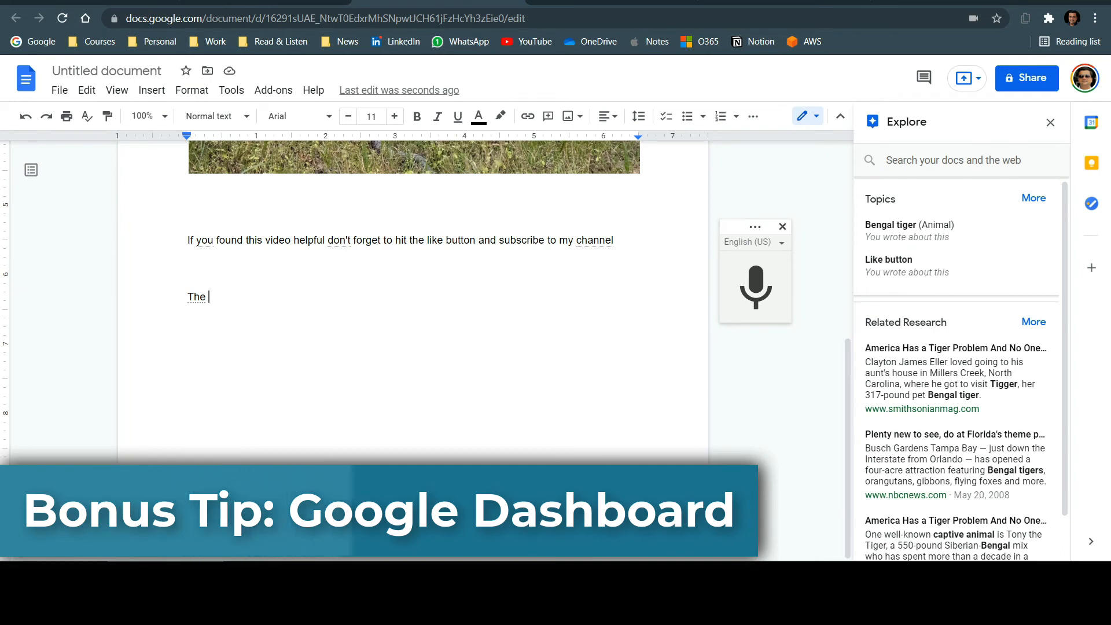
Load the Google Dashboard at google.com/dashboard in place of the current document.
{"action": "left_click", "coordinate": [283, 15]}
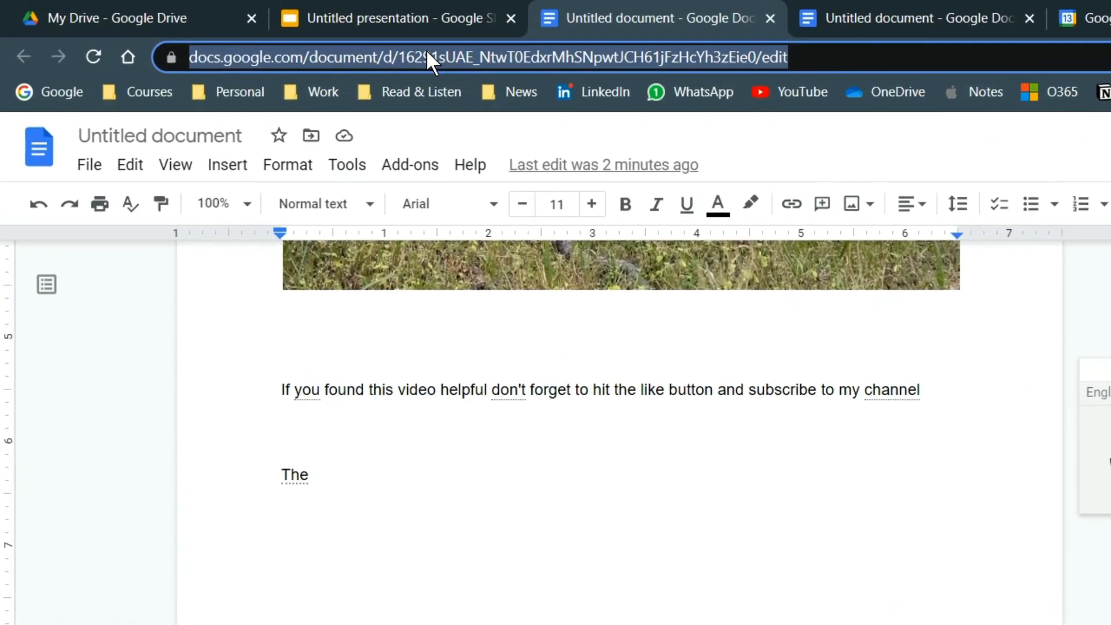
{"action": "type", "text": "google.co"}
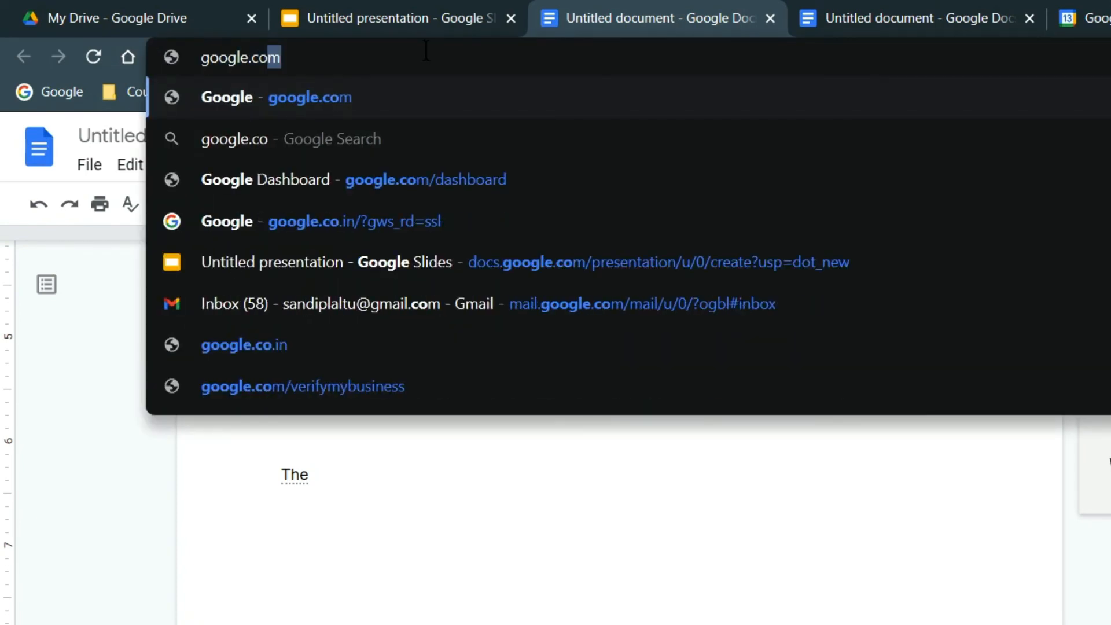
{"action": "type", "text": "m/dashboard"}
{"action": "key", "text": "Return"}
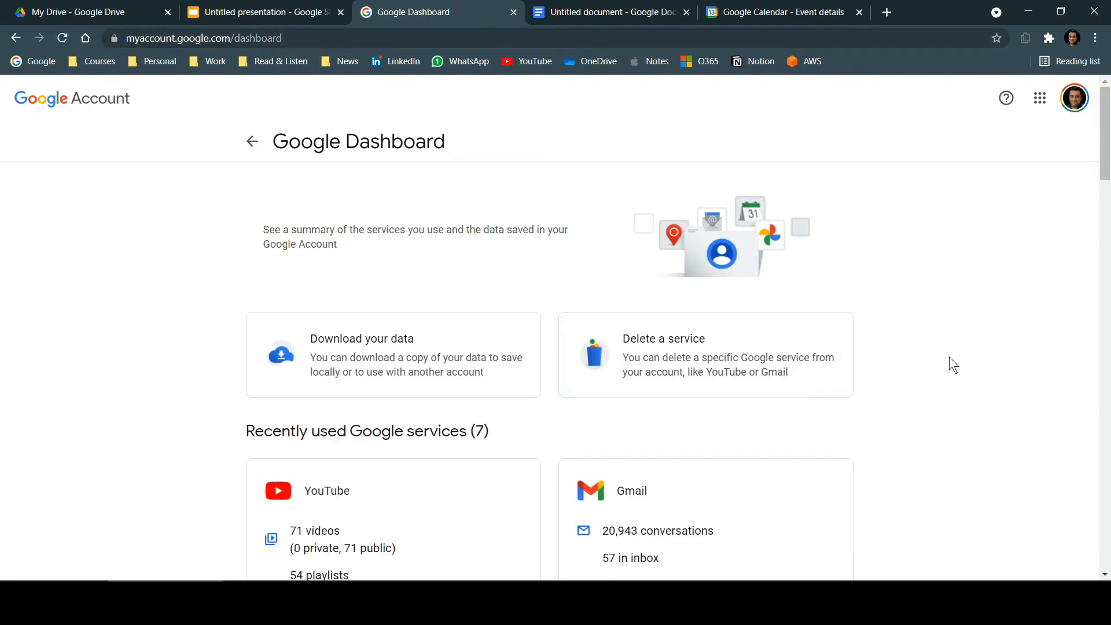
Examine the Google Dashboard's data summaries for recently used and other services, from YouTube and Gmail through Photos, Chrome, Contacts, Keep and Tasks.
{"action": "scroll", "coordinate": [950, 358], "scroll_direction": "down", "scroll_amount": 5}
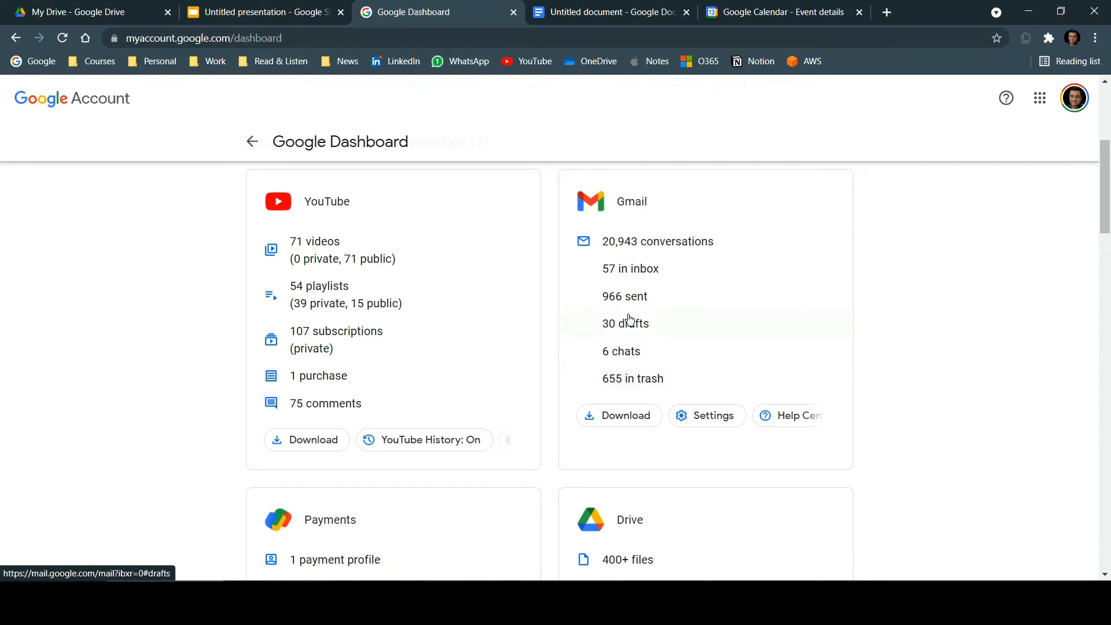
{"action": "scroll", "coordinate": [965, 291], "scroll_direction": "down", "scroll_amount": 4}
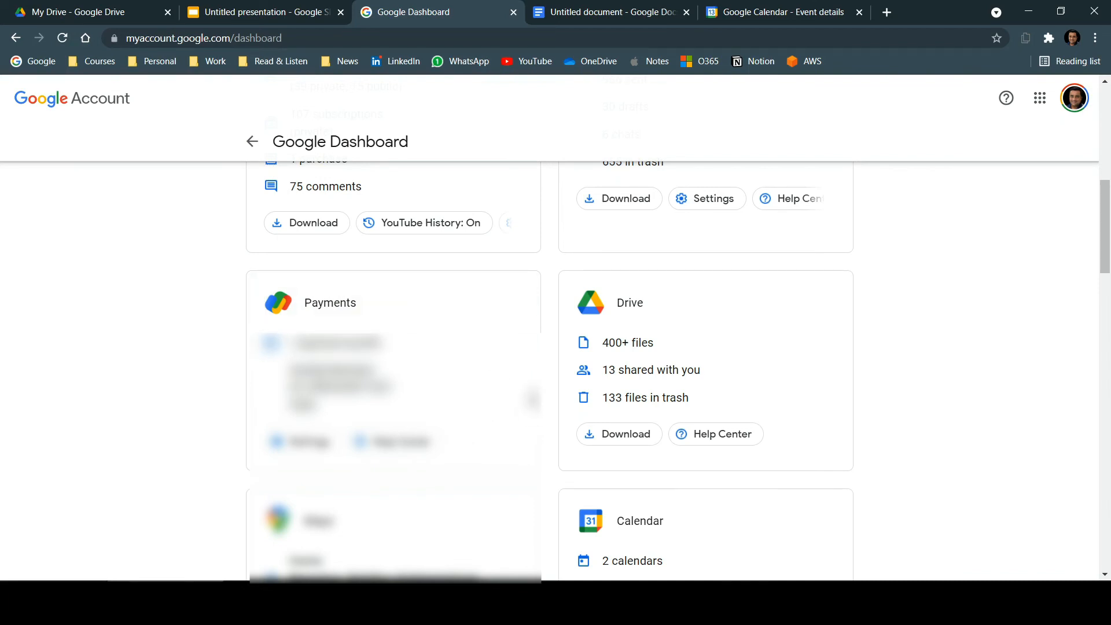
{"action": "scroll", "coordinate": [777, 384], "scroll_direction": "down", "scroll_amount": 5}
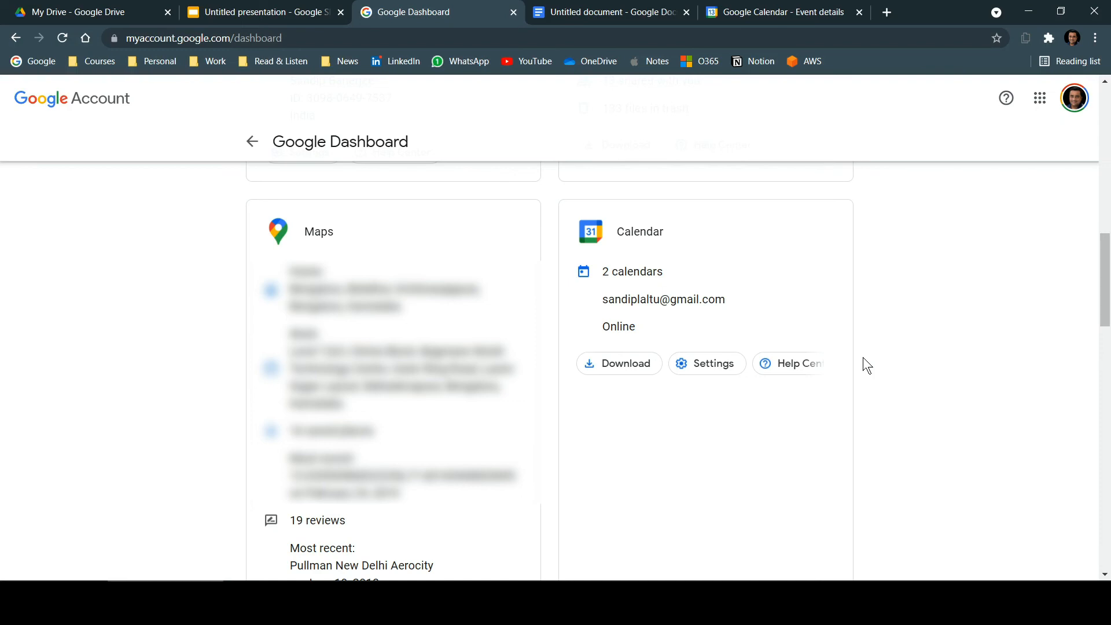
{"action": "scroll", "coordinate": [862, 358], "scroll_direction": "down", "scroll_amount": 1}
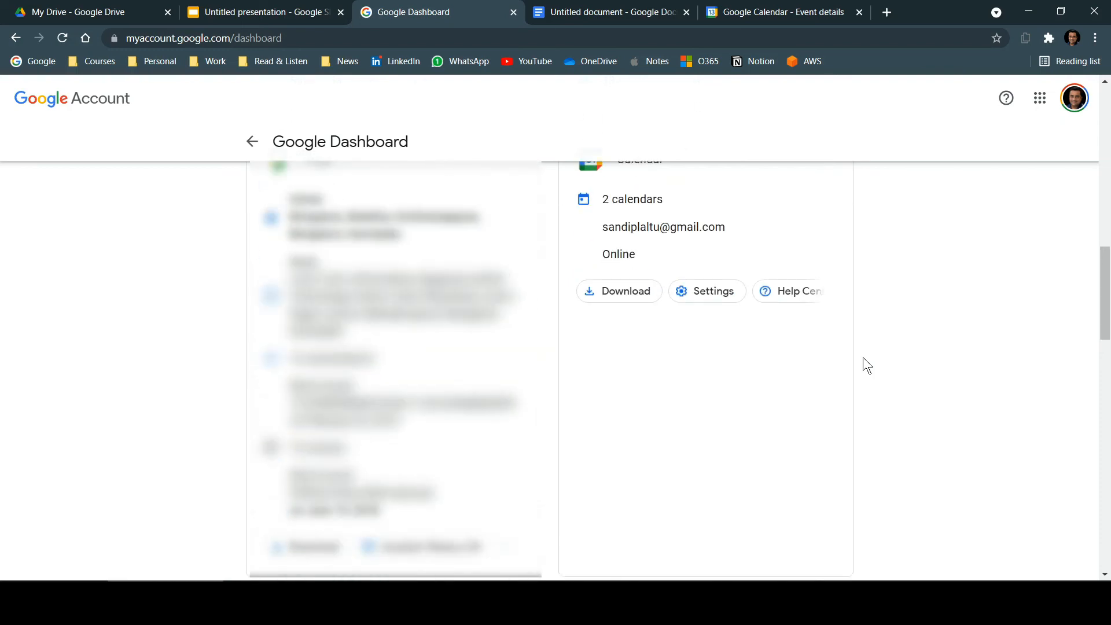
{"action": "scroll", "coordinate": [863, 357], "scroll_direction": "down", "scroll_amount": 5}
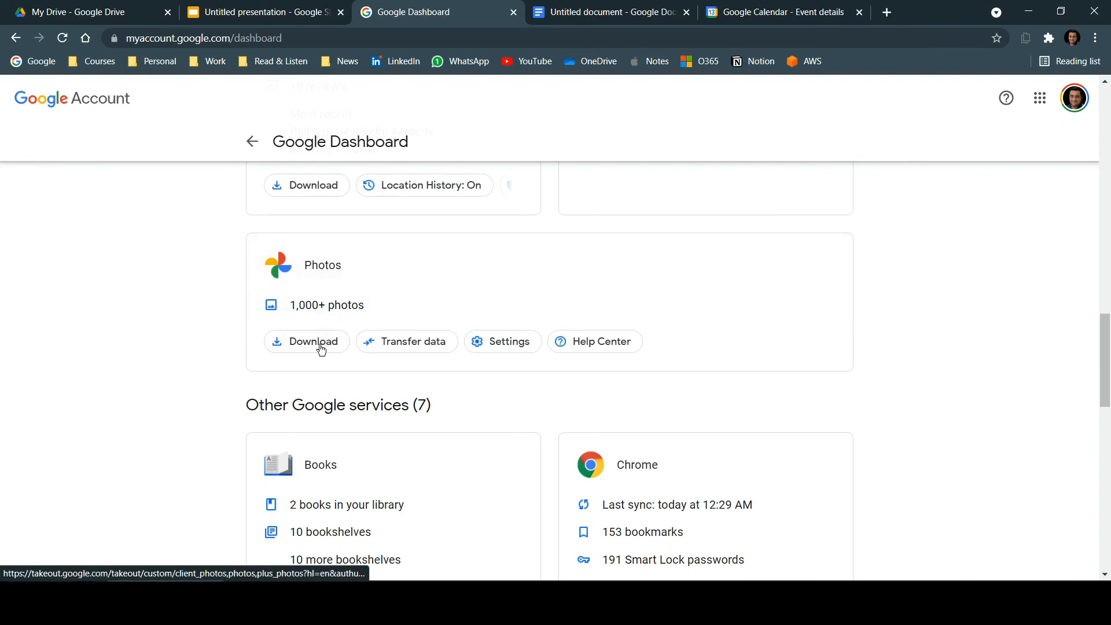
{"action": "scroll", "coordinate": [322, 342], "scroll_direction": "down", "scroll_amount": 4}
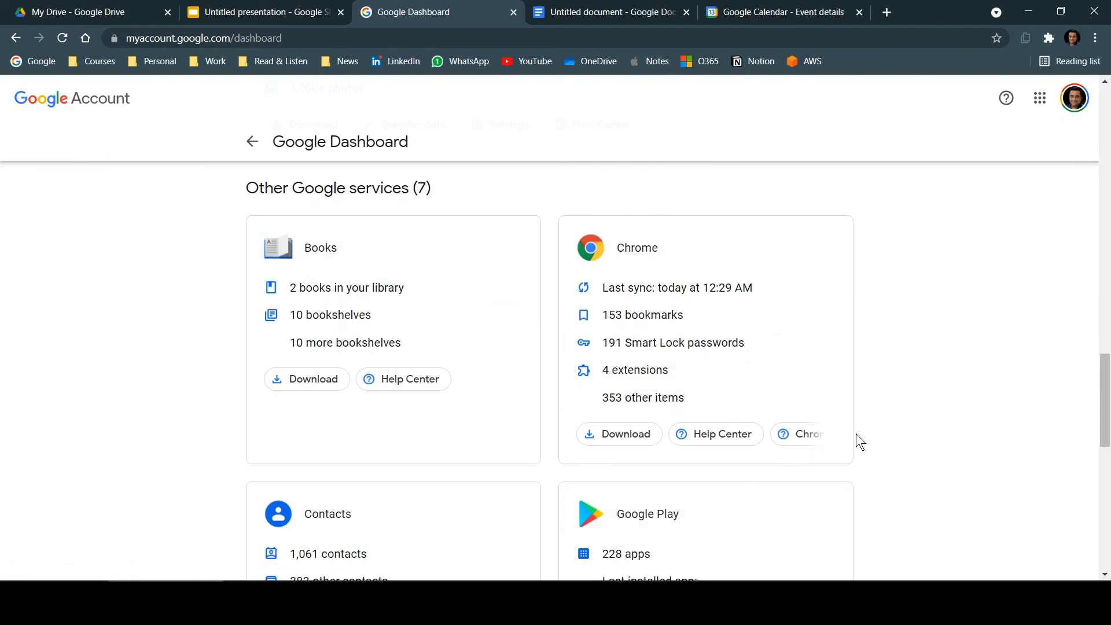
{"action": "scroll", "coordinate": [856, 435], "scroll_direction": "down", "scroll_amount": 4}
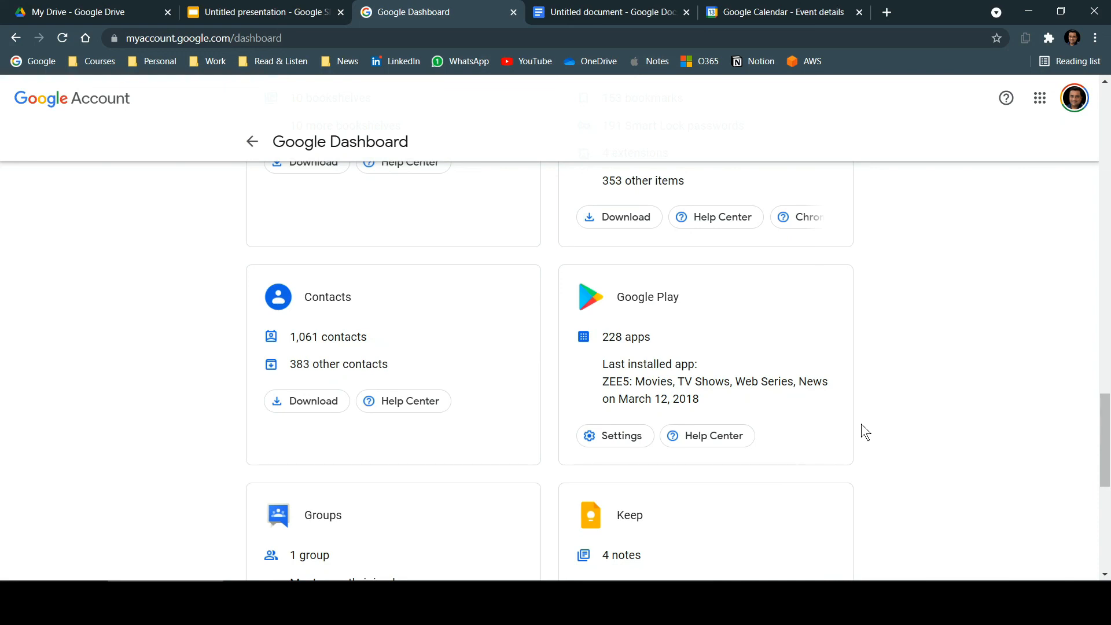
{"action": "scroll", "coordinate": [861, 424], "scroll_direction": "down", "scroll_amount": 3}
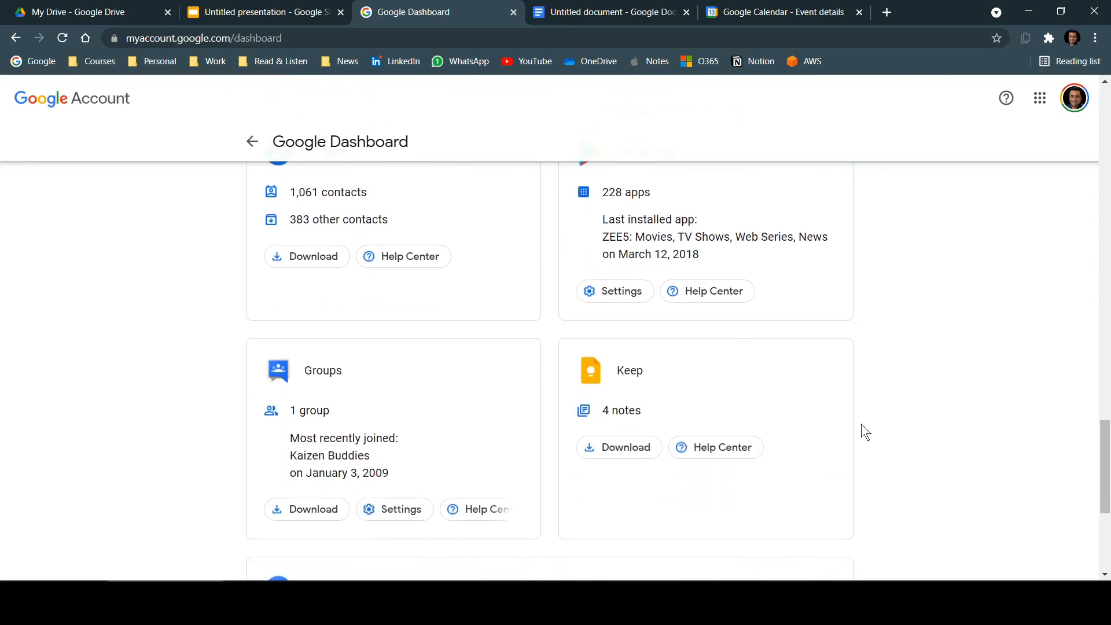
{"action": "scroll", "coordinate": [861, 423], "scroll_direction": "down", "scroll_amount": 5}
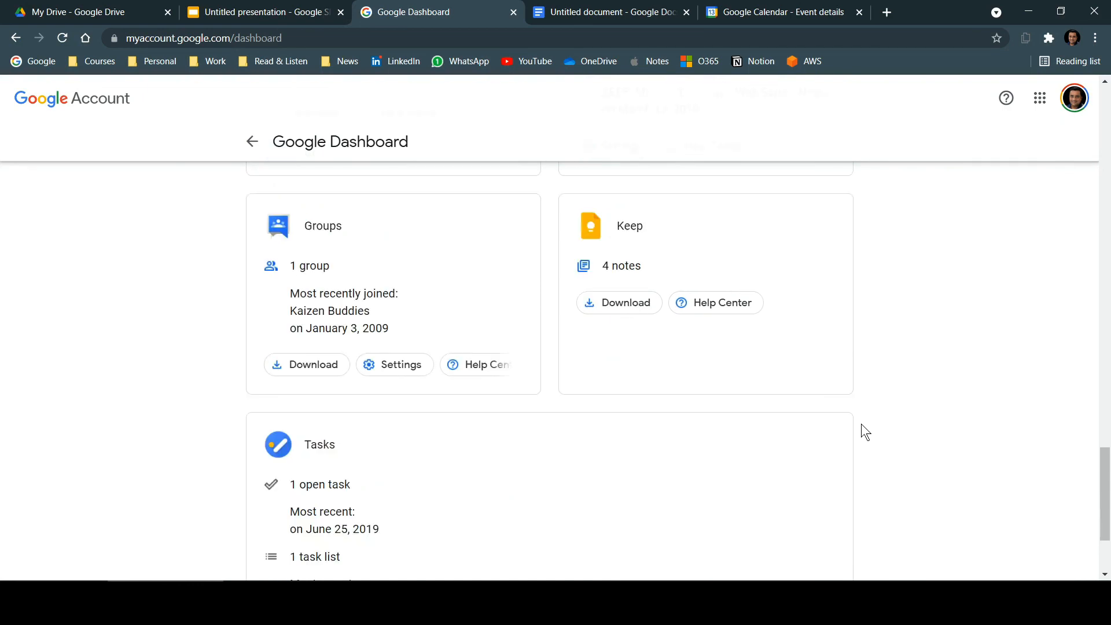